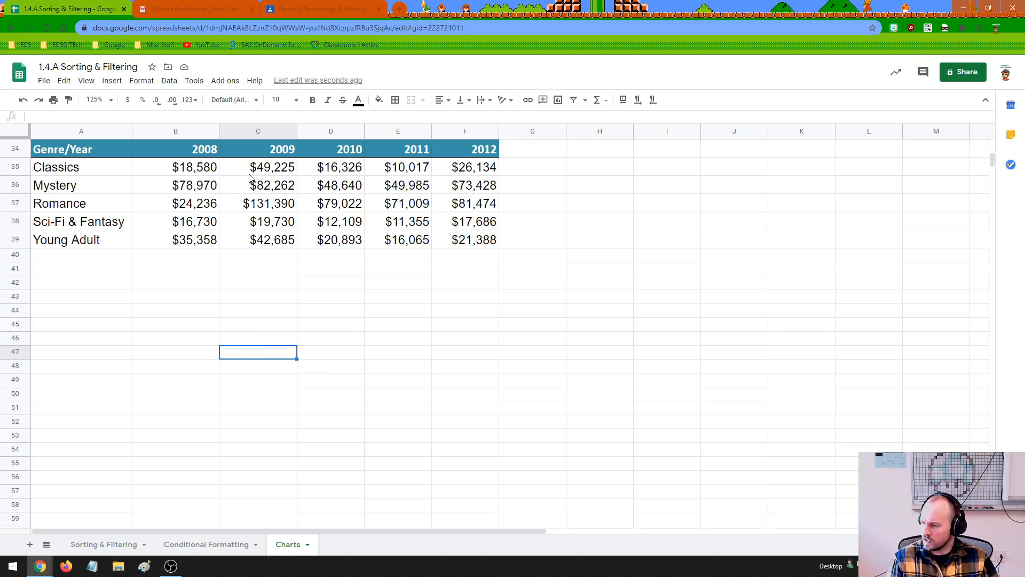
Examine the genre names and the sales figures for each year from 2008 to 2012 in the table
left_click_drag(207, 169, 205, 237)
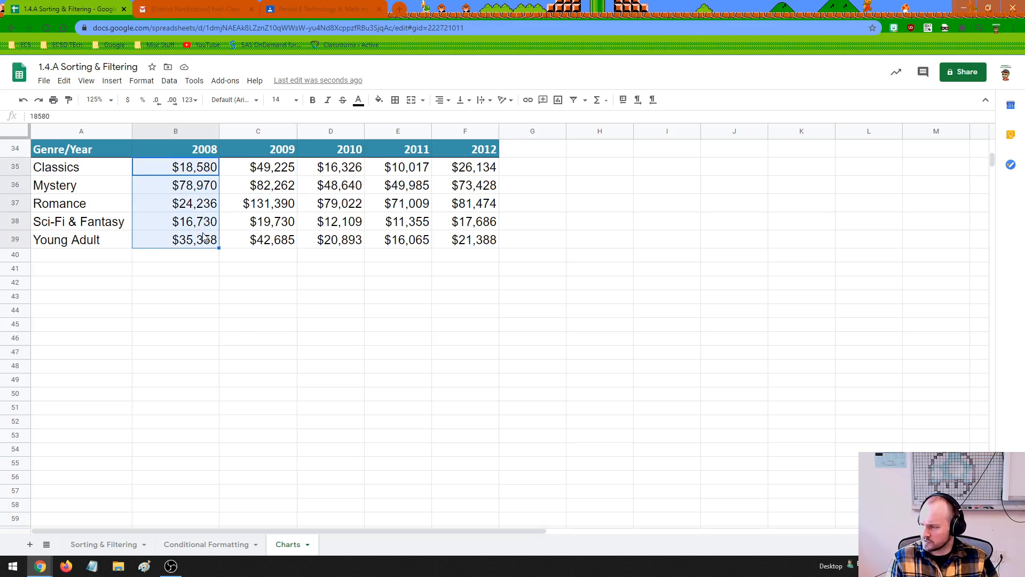
left_click_drag(273, 171, 274, 240)
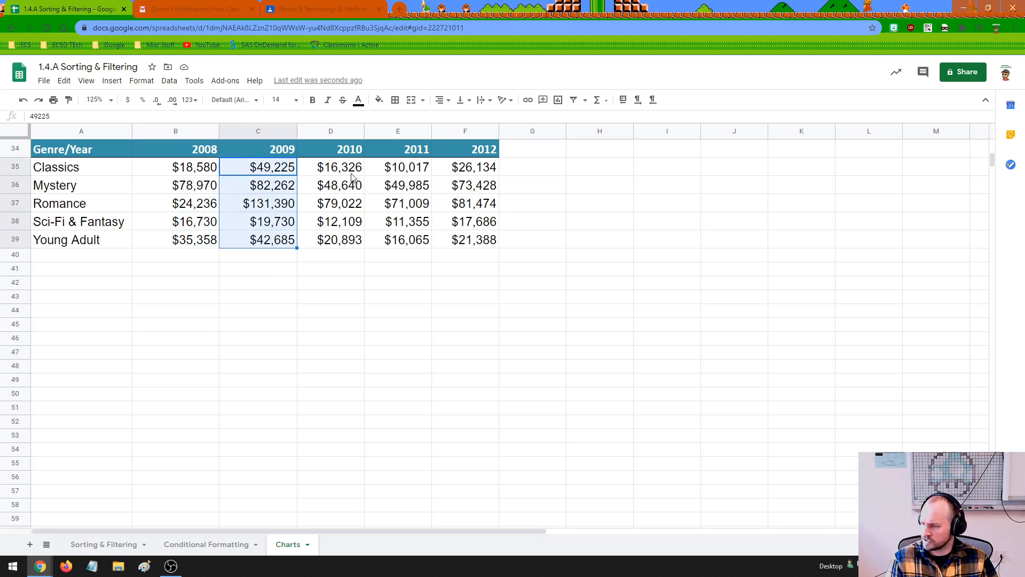
left_click_drag(356, 169, 350, 240)
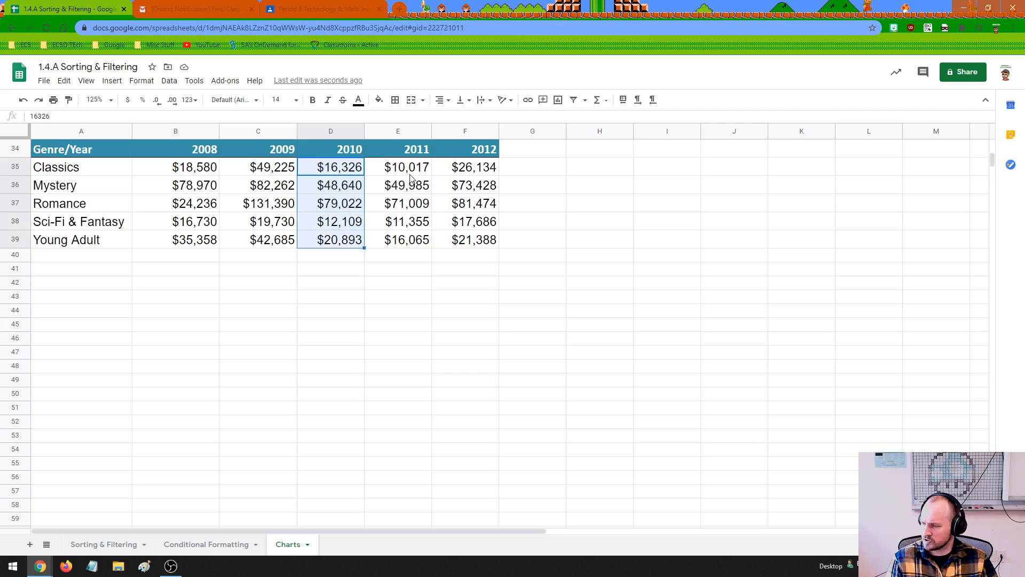
left_click_drag(410, 175, 407, 241)
left_click_drag(470, 169, 464, 241)
left_click_drag(119, 172, 113, 241)
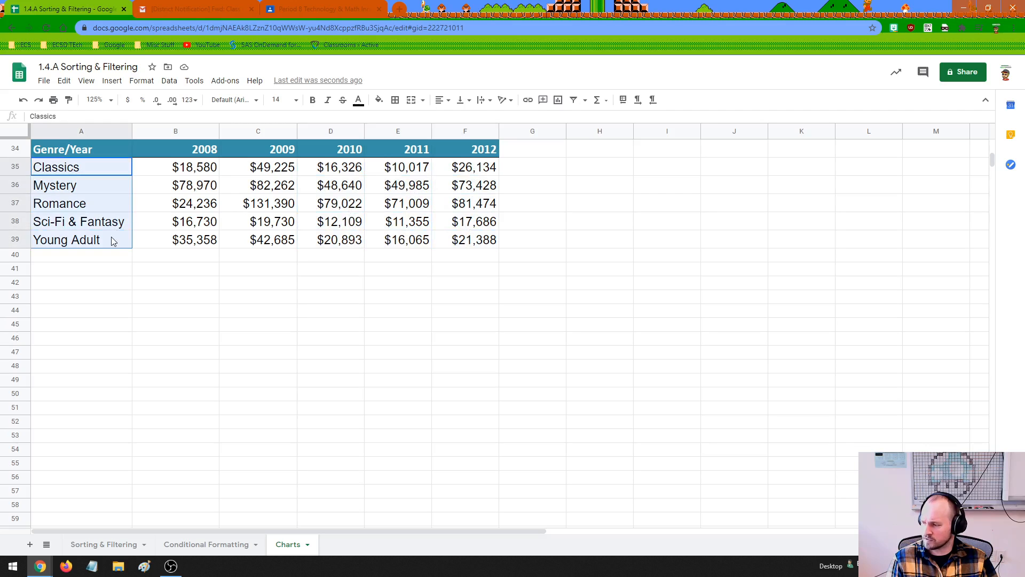
left_click_drag(174, 169, 172, 246)
left_click_drag(273, 172, 272, 237)
left_click_drag(324, 167, 326, 236)
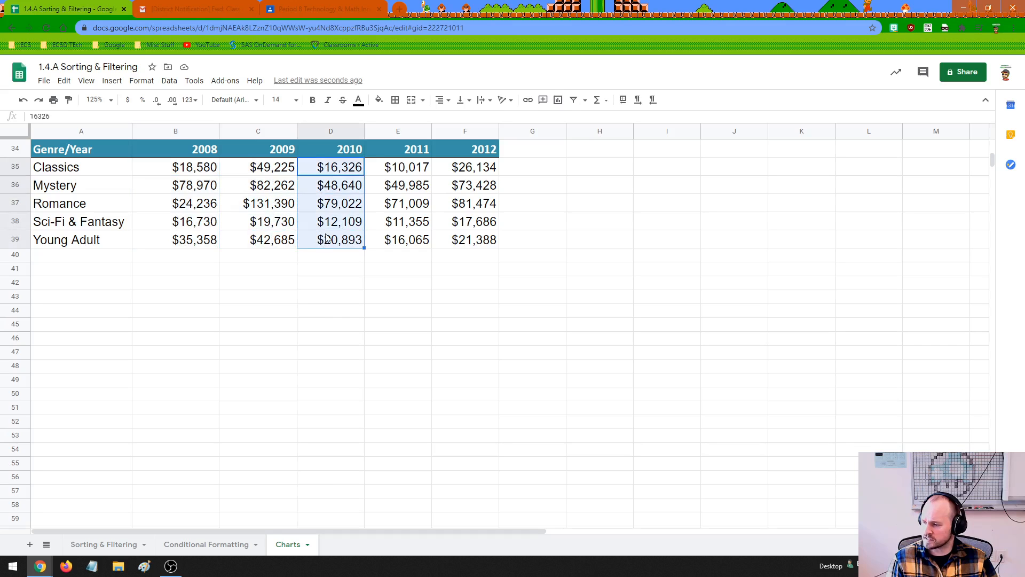
left_click_drag(393, 176, 397, 241)
left_click_drag(475, 173, 475, 241)
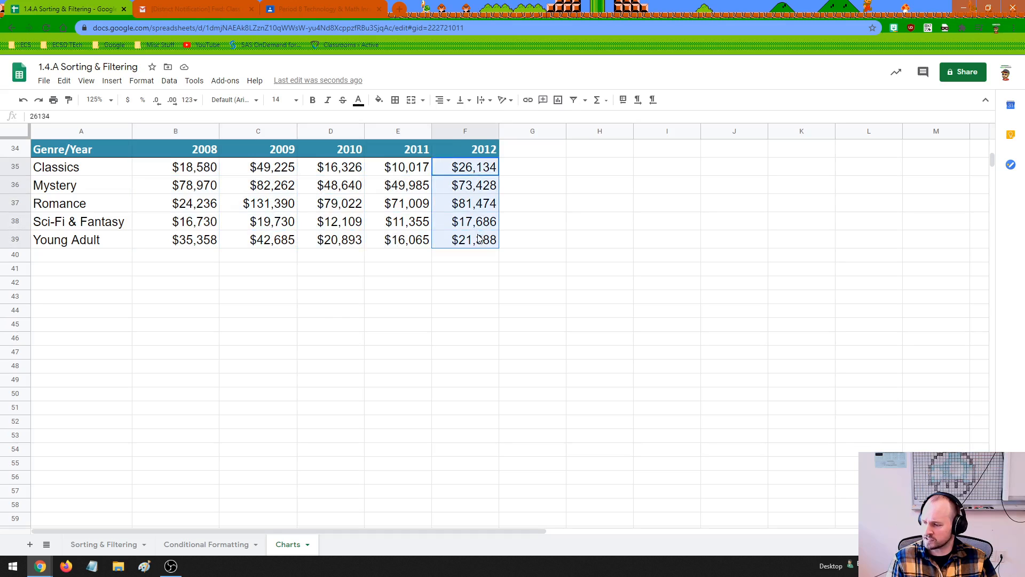
Examine individual Romance and Mystery sales figures, the Classics row and the full block of genre data
left_click(464, 228)
key("Down")
key("Down")
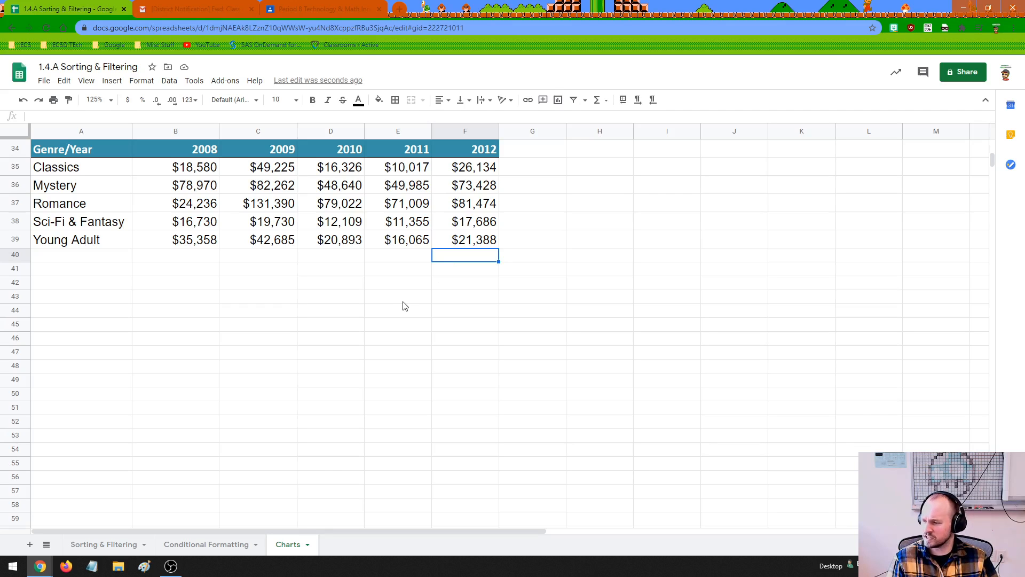
left_click(473, 207)
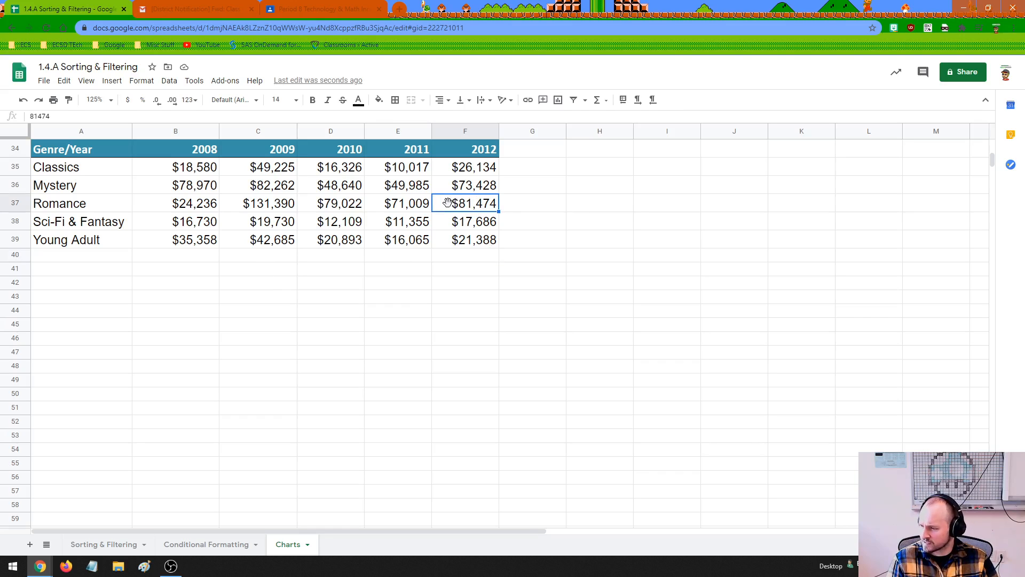
left_click(276, 208)
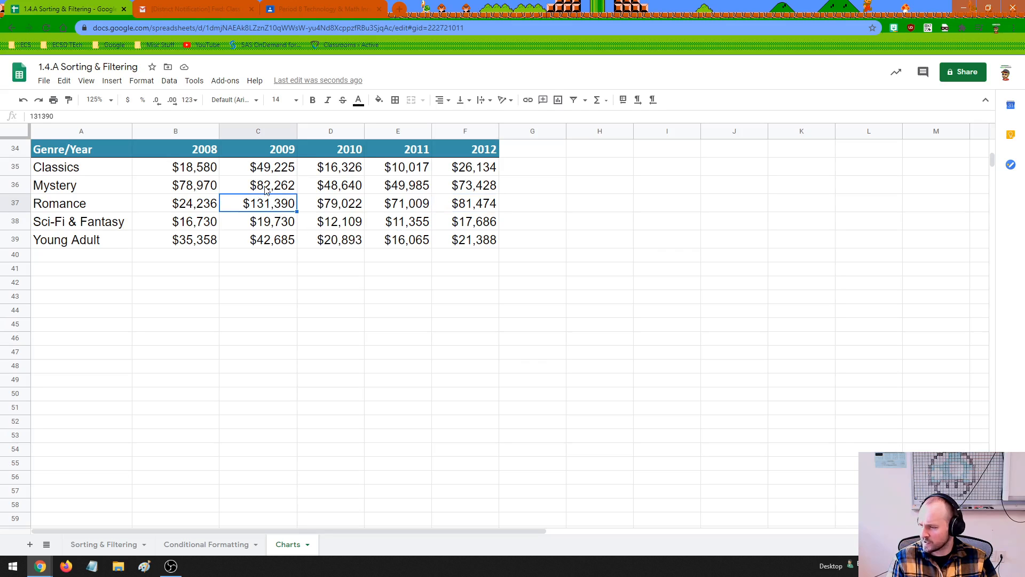
left_click(267, 191)
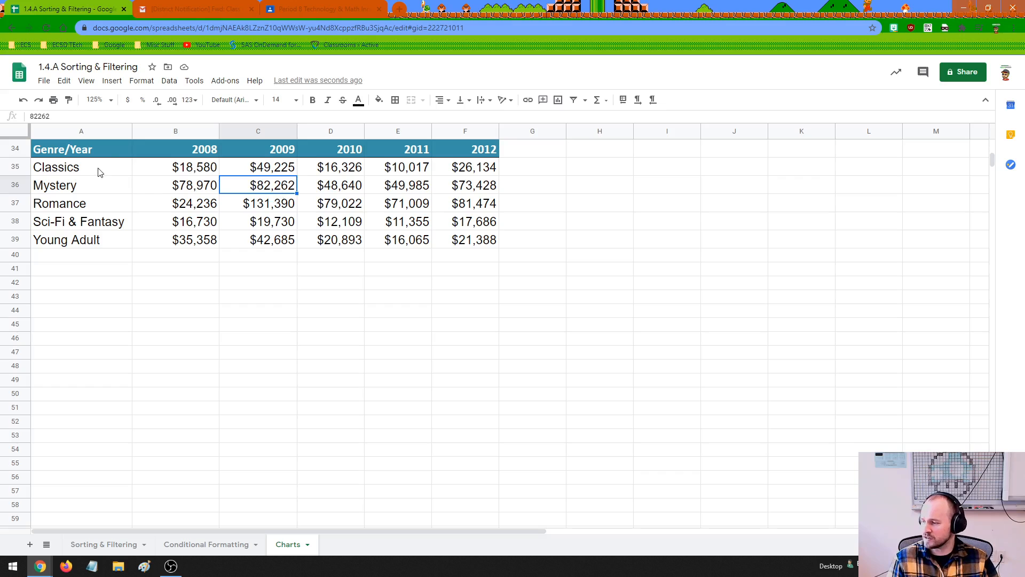
left_click_drag(94, 170, 481, 250)
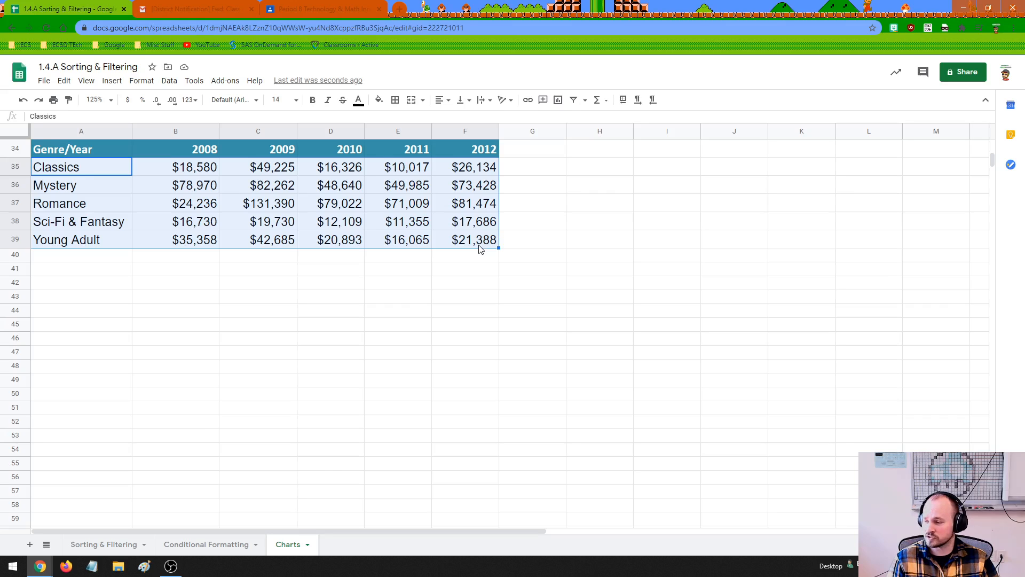
left_click(271, 223)
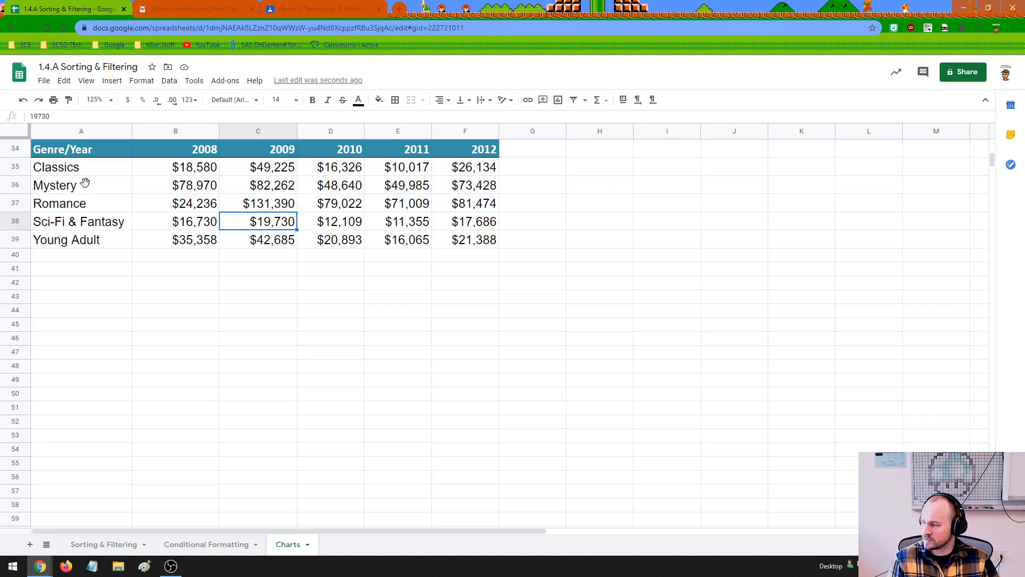
left_click_drag(104, 171, 462, 171)
left_click(281, 207)
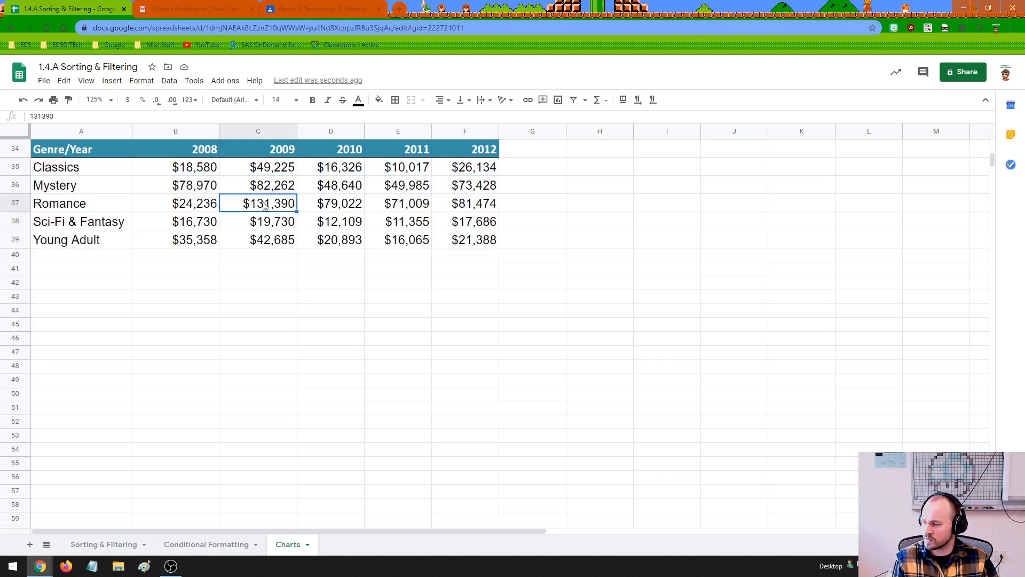
left_click(108, 177)
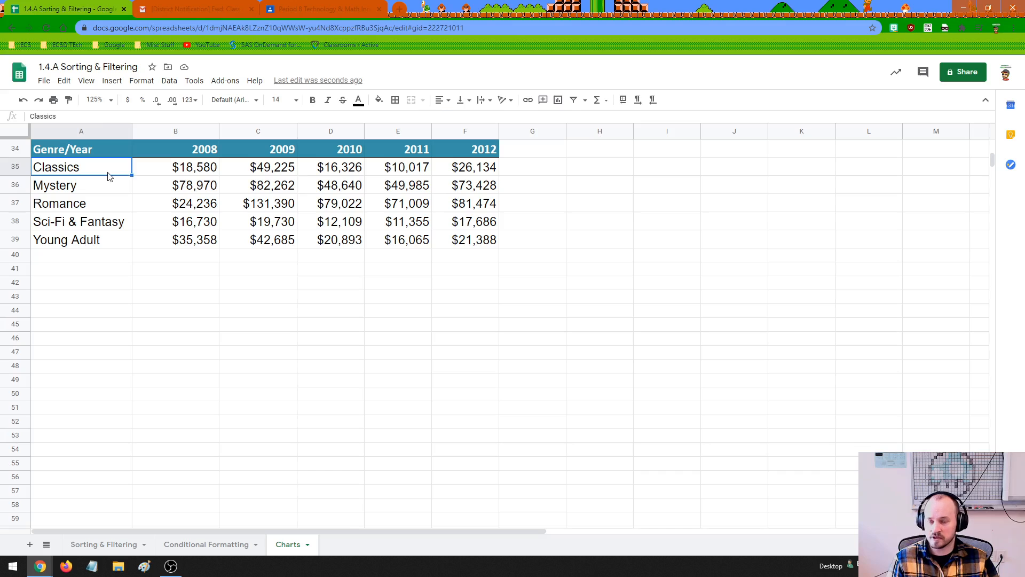
Insert a chart from the genre sales data in A35:F39 and place it directly below the table
left_click_drag(89, 171, 448, 242)
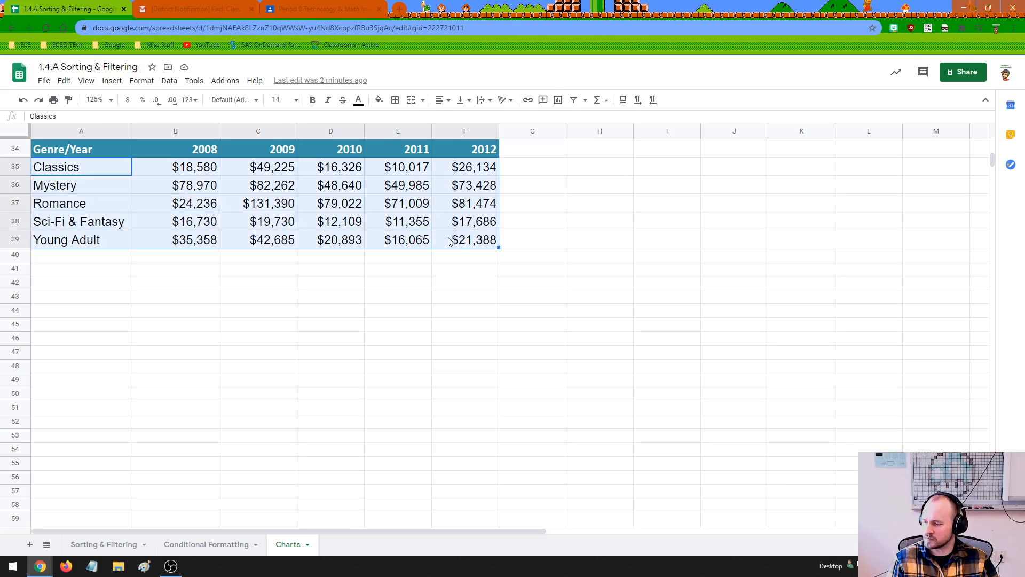
left_click(112, 81)
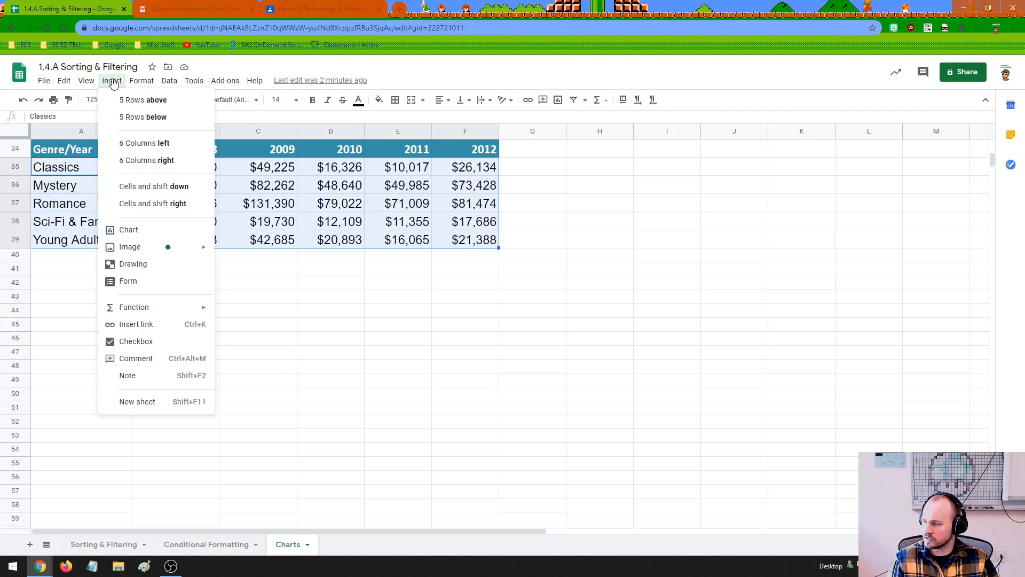
left_click(129, 230)
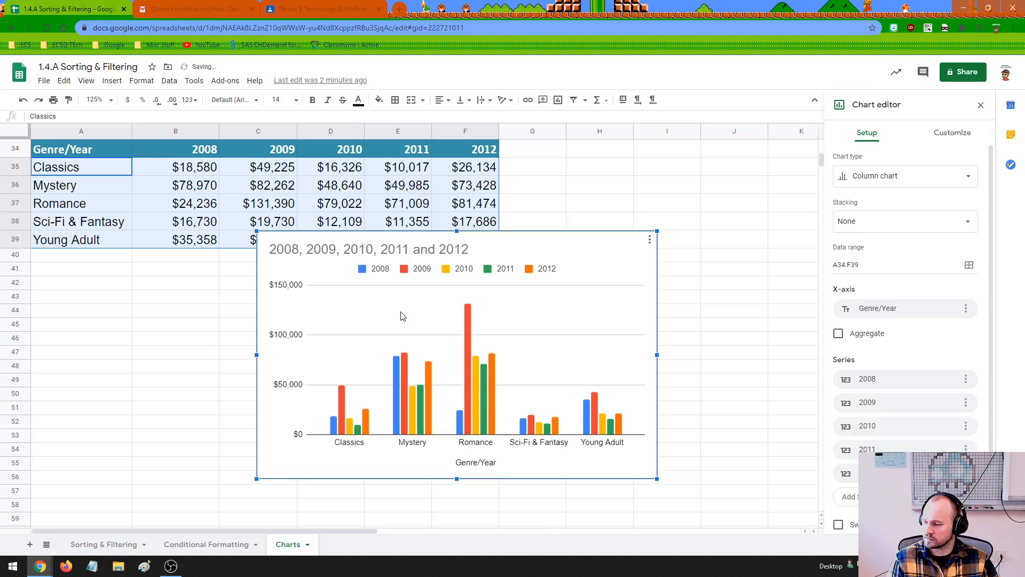
left_click_drag(555, 261, 346, 290)
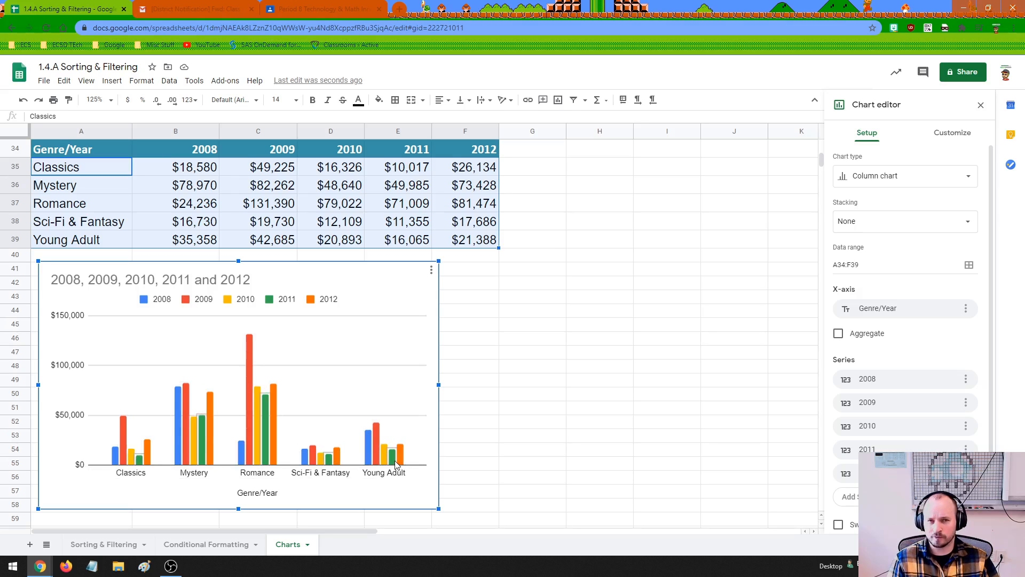
Inspect the 2009 to 2012 bars in the chart's Classics group
left_click(122, 457)
left_click(124, 457)
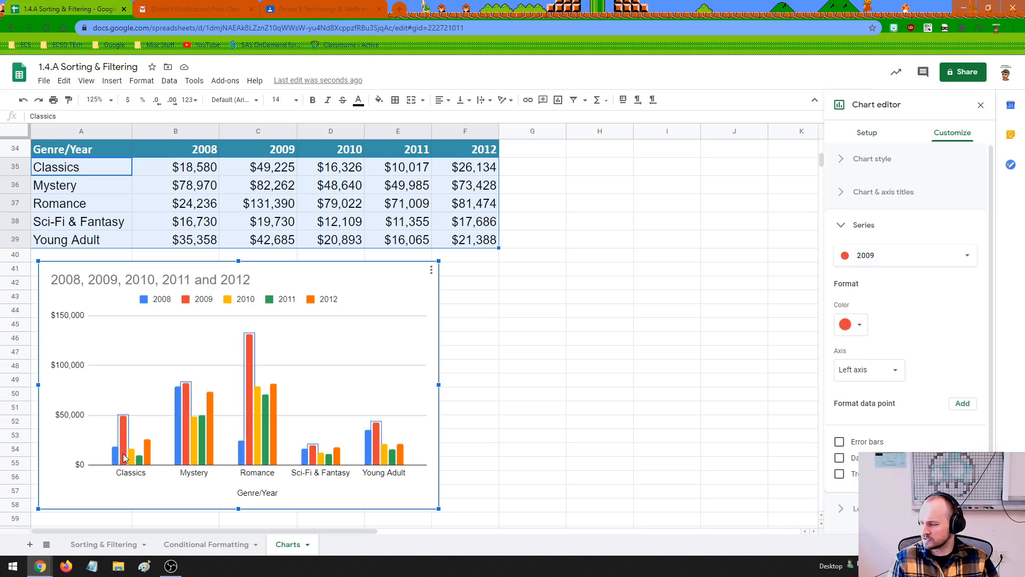
left_click(131, 458)
left_click(139, 459)
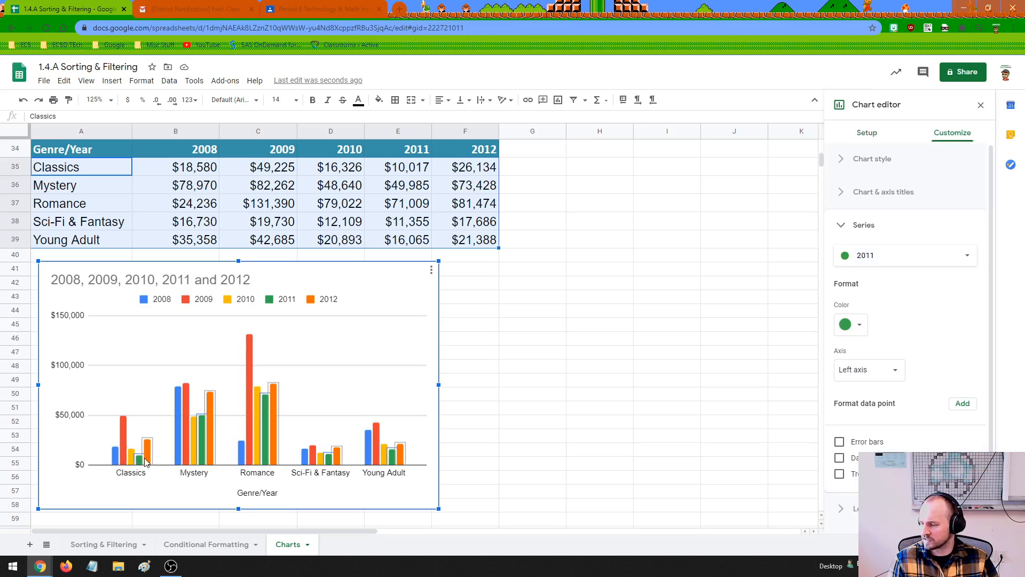
left_click(148, 461)
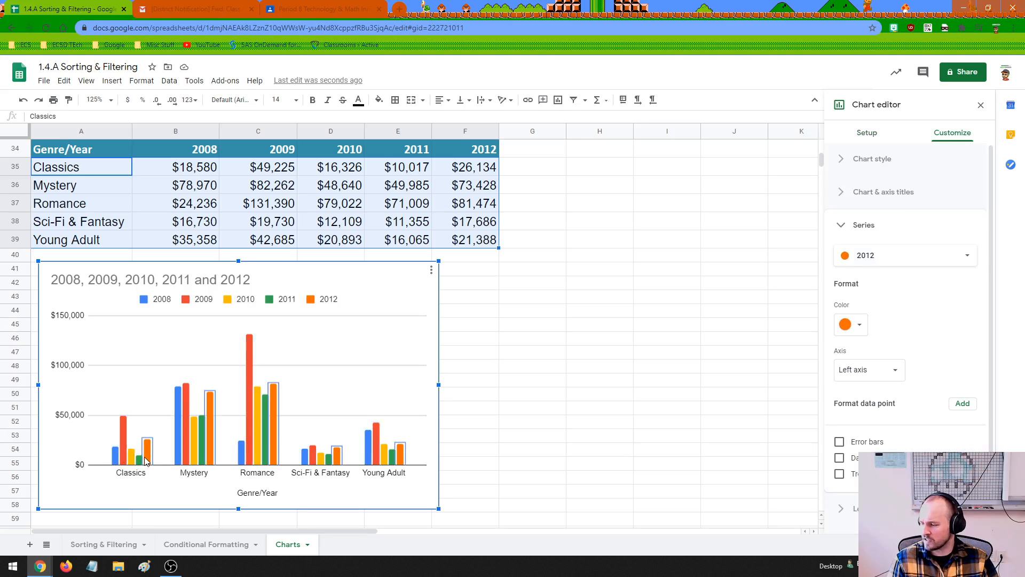
left_click(147, 488)
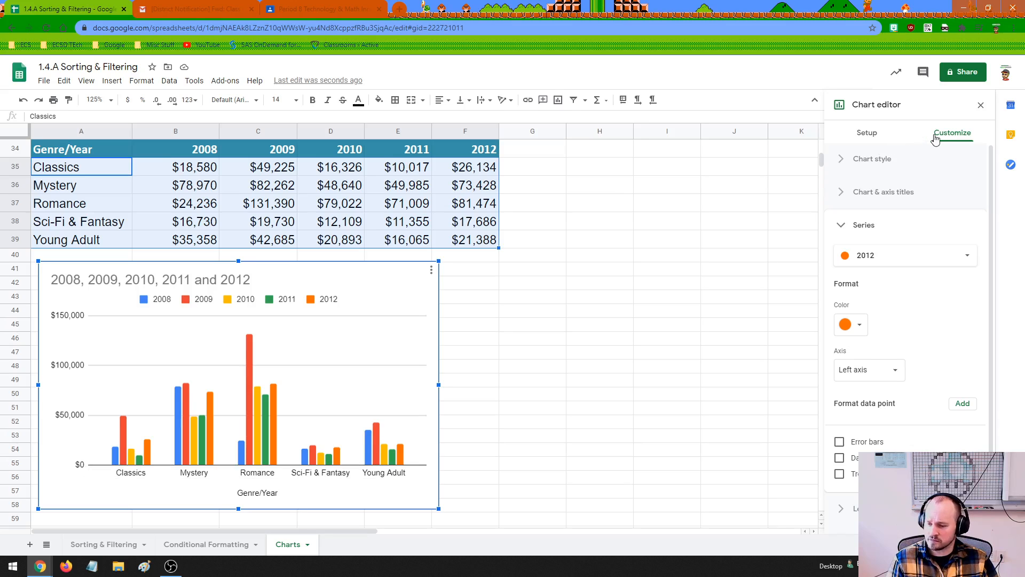
Switch the chart's rows and columns so that the genres are the series and the years form the horizontal axis
left_click(881, 134)
scroll(905, 294, "down", 1)
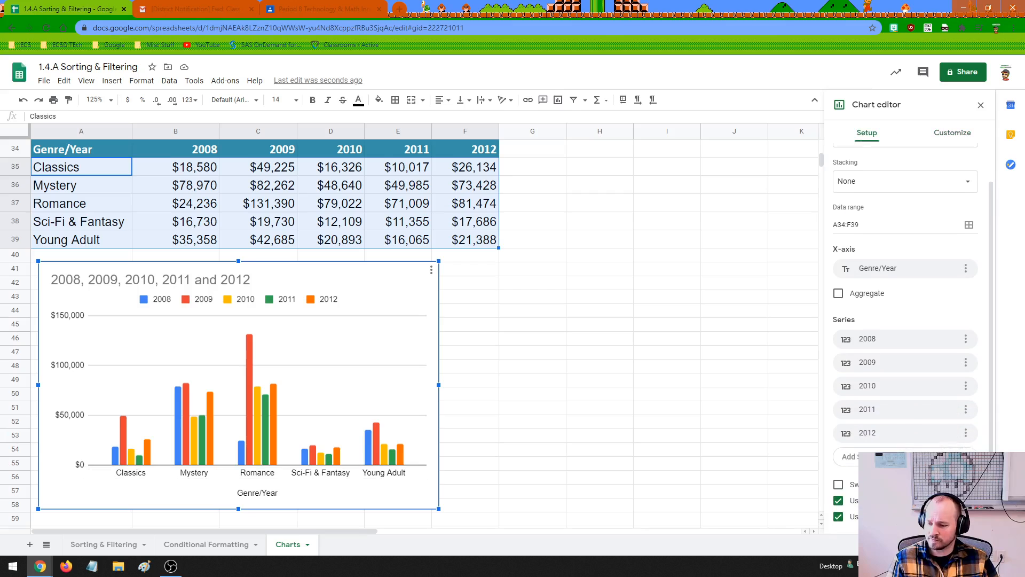
left_click(838, 485)
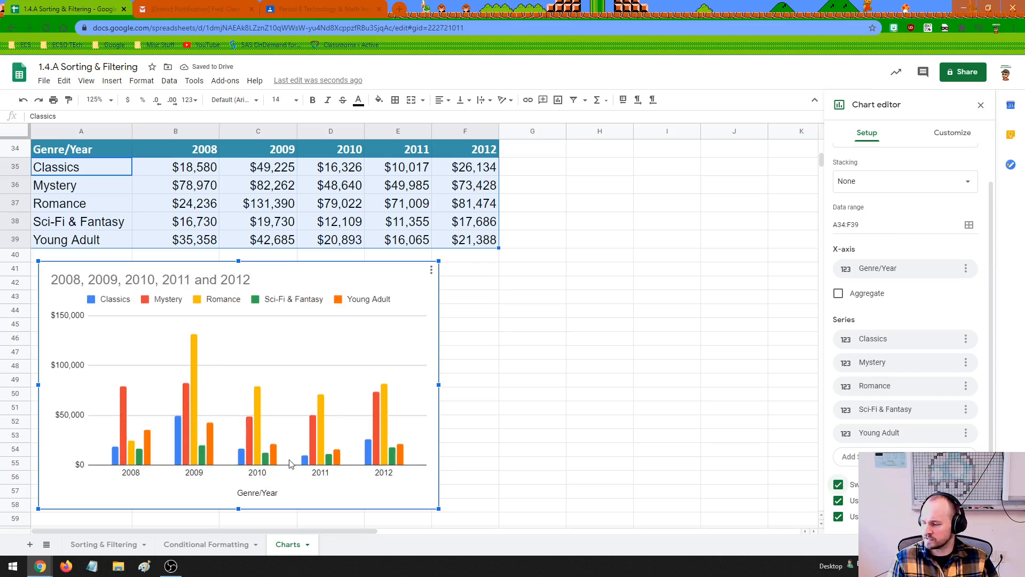
Inspect each genre's bar in the chart's 2008 group, from Classics to Young Adult
left_click(116, 459)
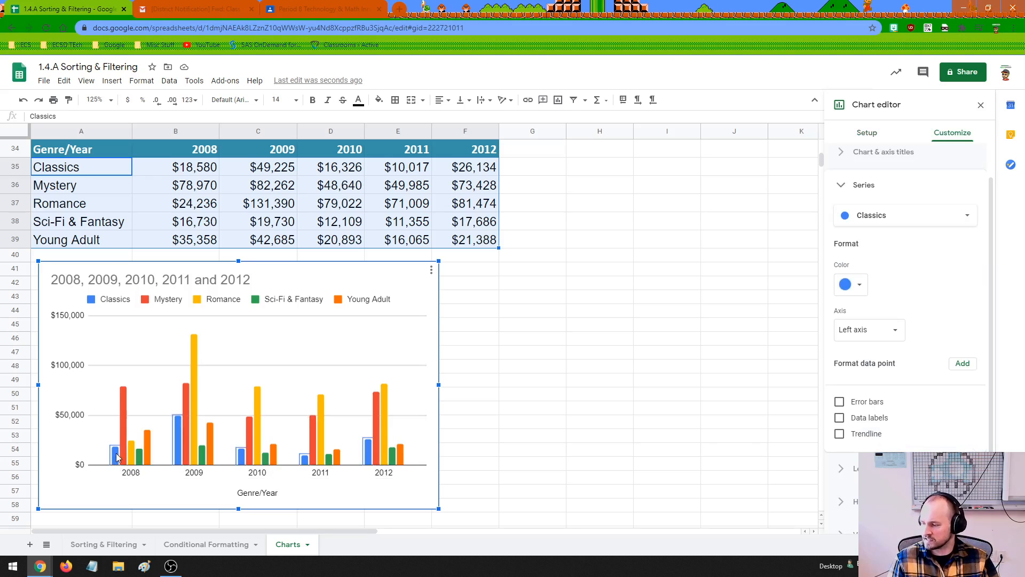
left_click(122, 432)
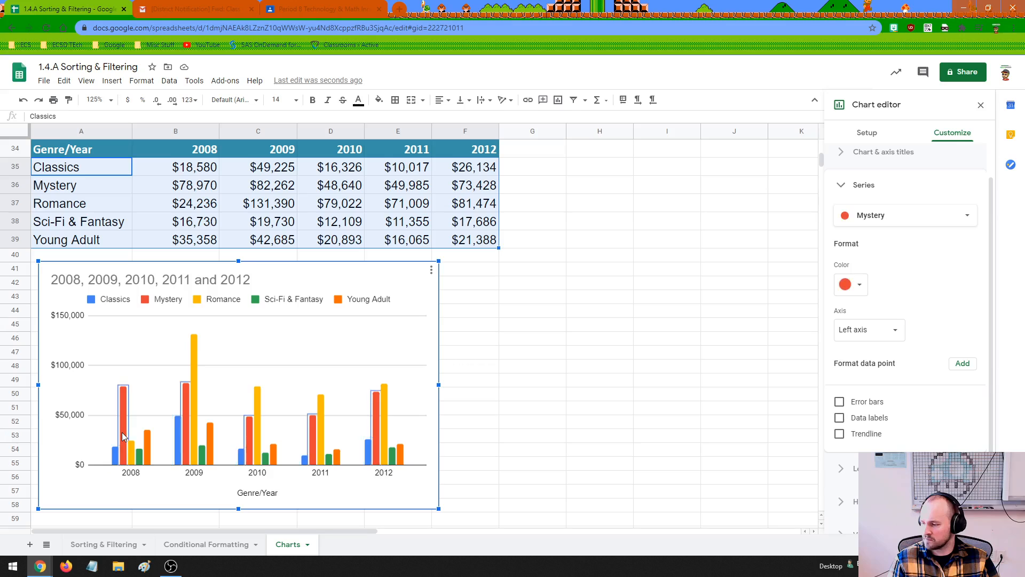
left_click(133, 458)
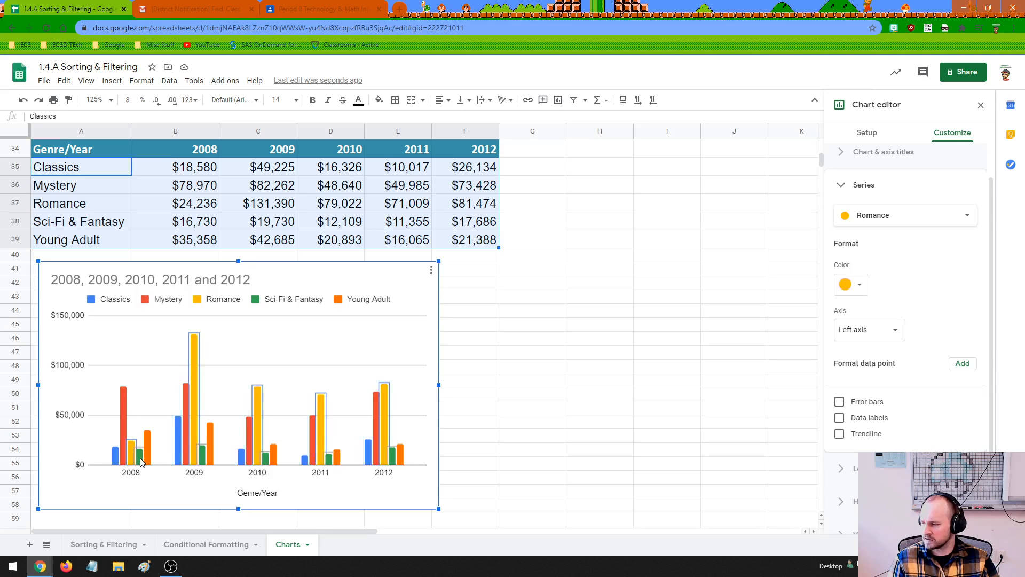
left_click(141, 459)
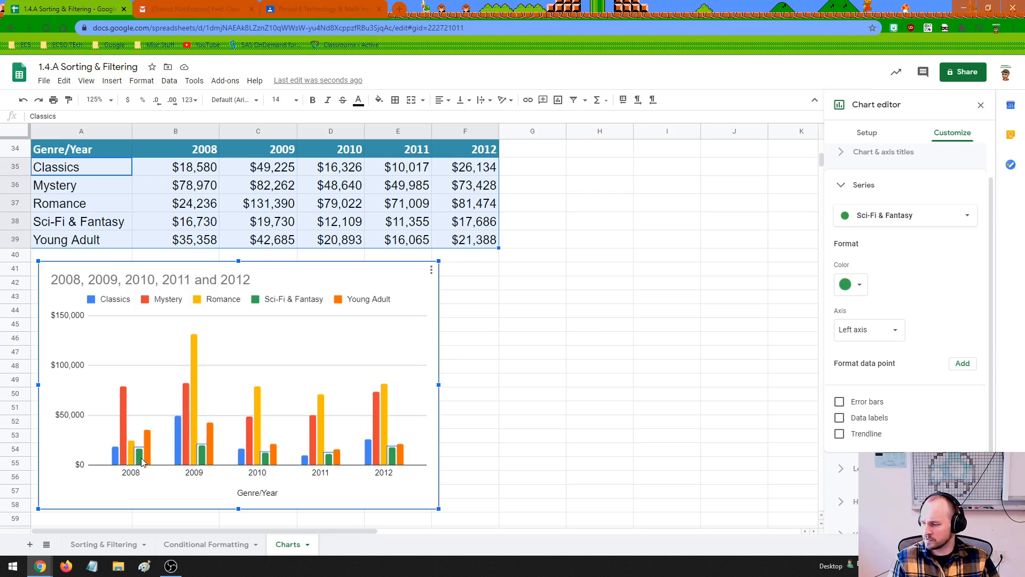
left_click(152, 458)
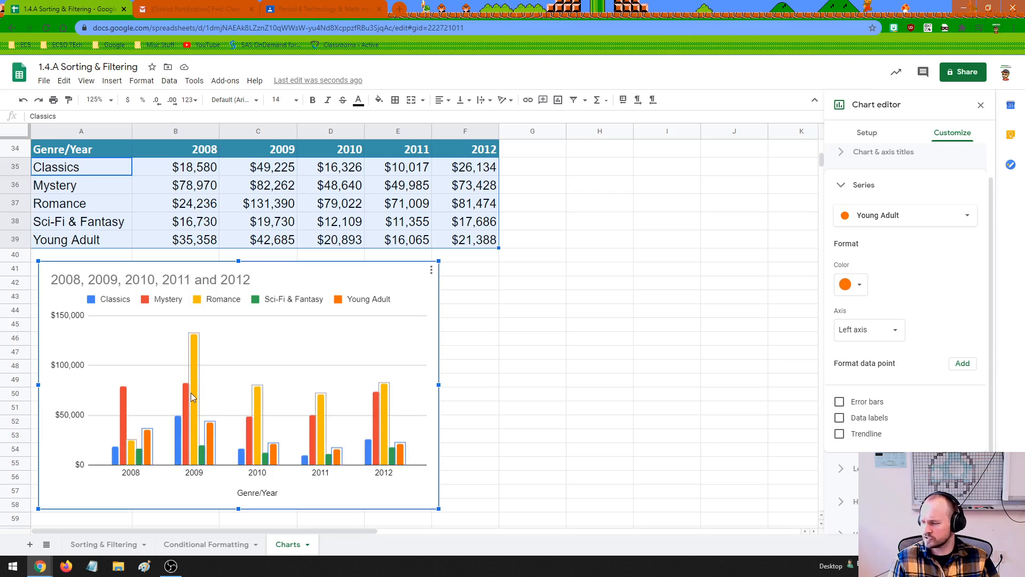
Compare the Romance bars from 2009 to 2012 and look over the Romance series formatting options
left_click(194, 430)
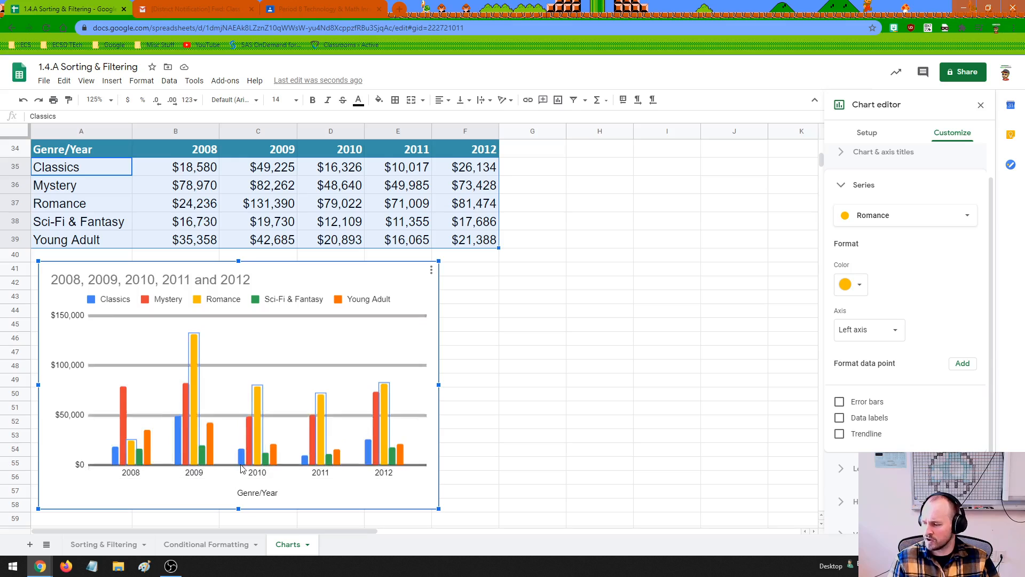
left_click(256, 455)
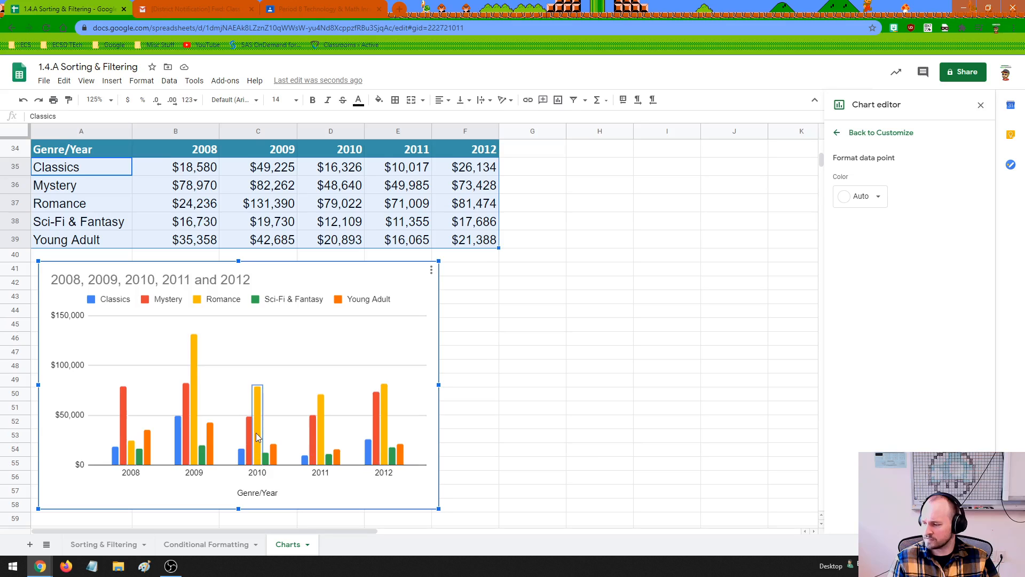
left_click(322, 448)
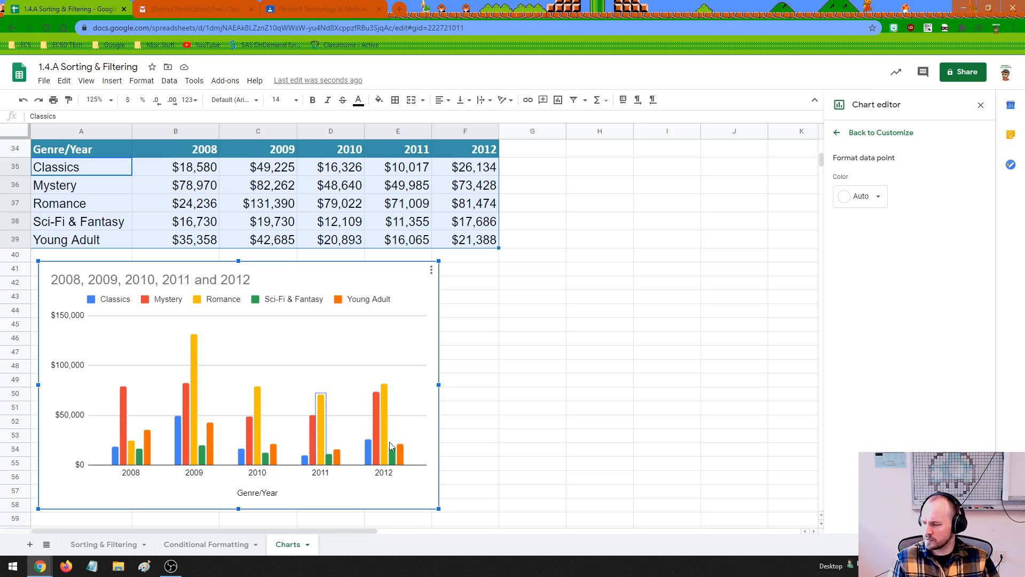
left_click(386, 442)
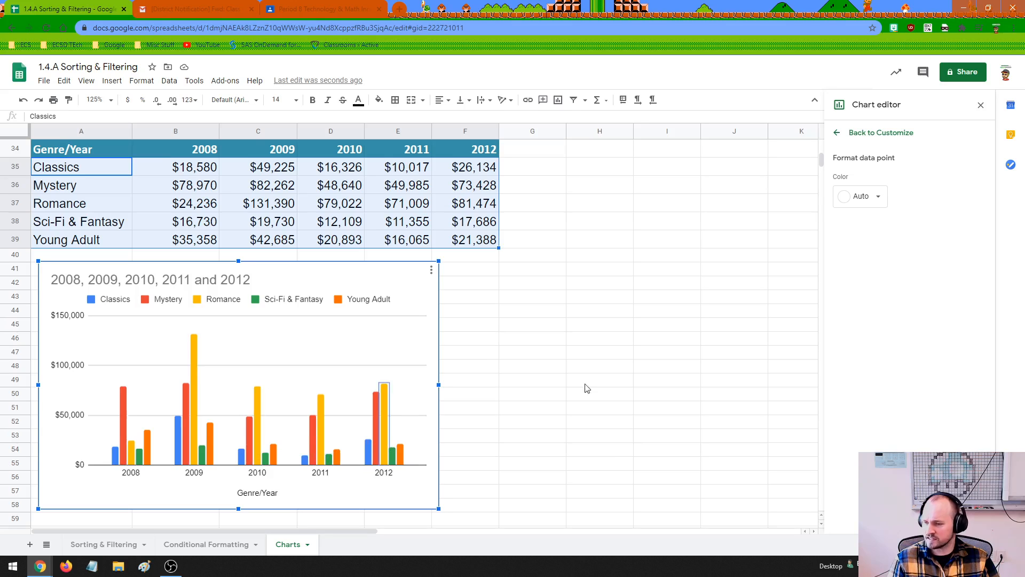
left_click(886, 133)
scroll(910, 398, "down", 1)
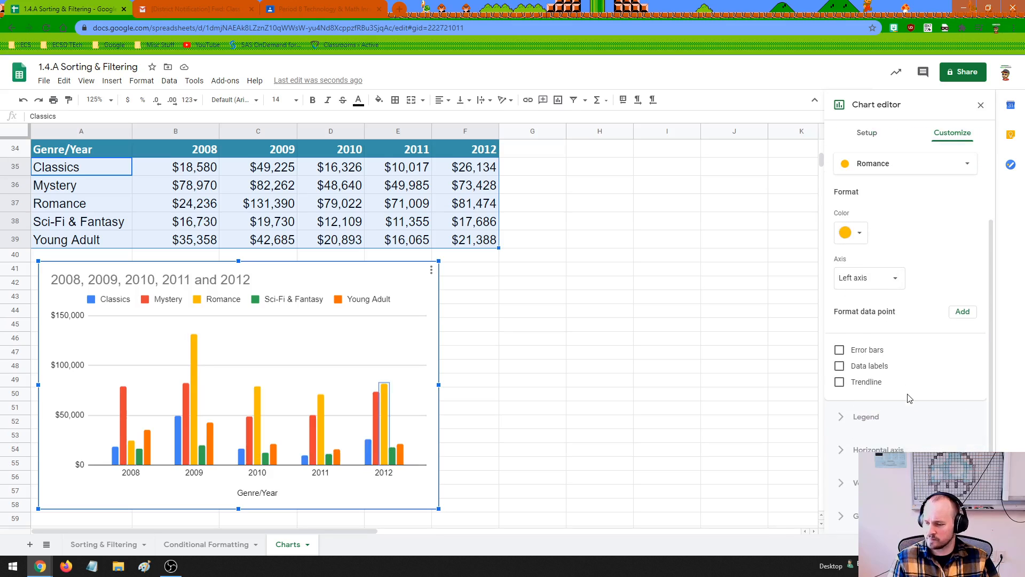
scroll(912, 400, "up", 2)
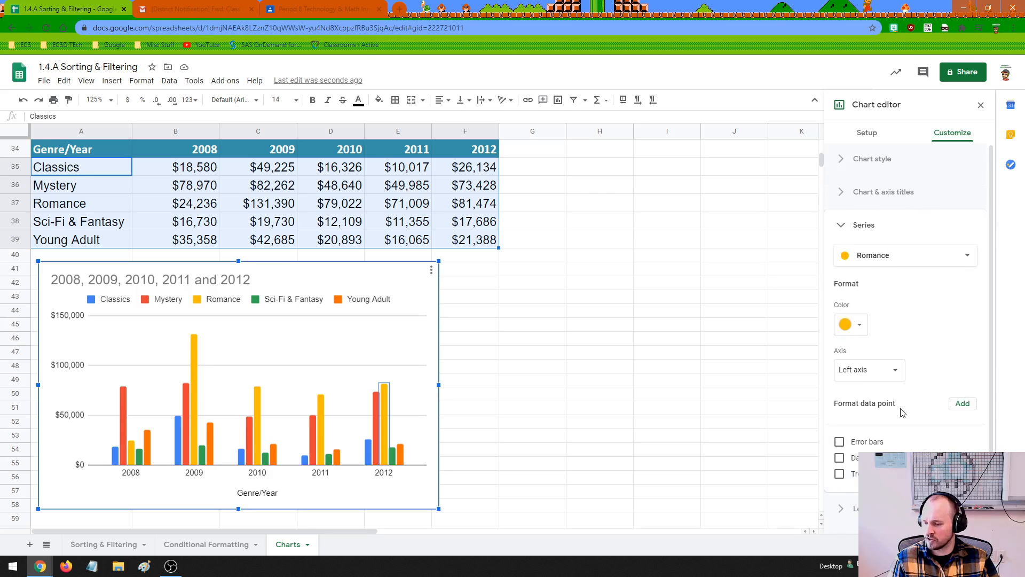
Toggle the chart's row and column switch off and on again to compare grouping by genre with grouping by year
scroll(908, 321, "down", 2)
scroll(870, 160, "up", 2)
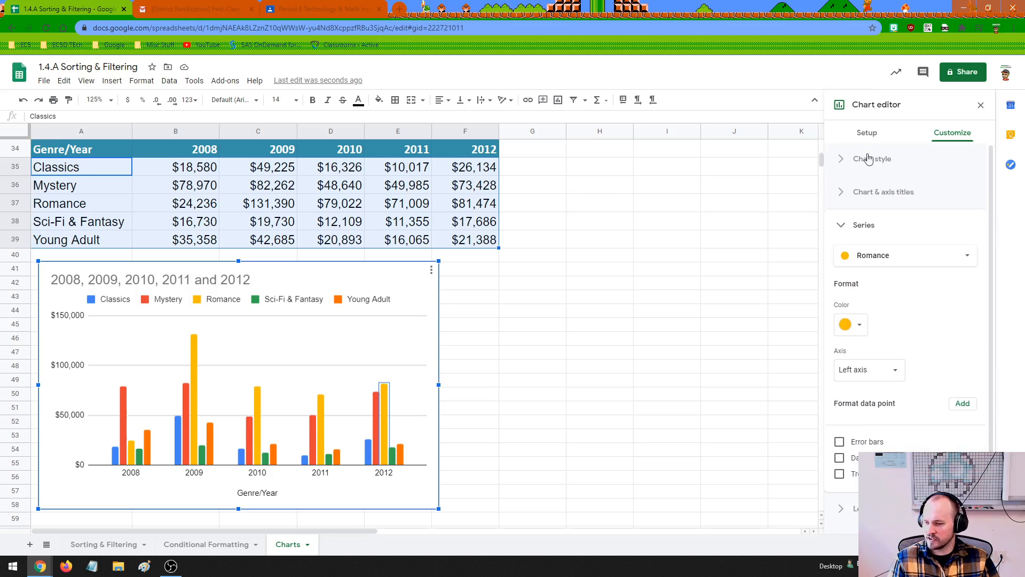
left_click(866, 134)
scroll(879, 396, "down", 1)
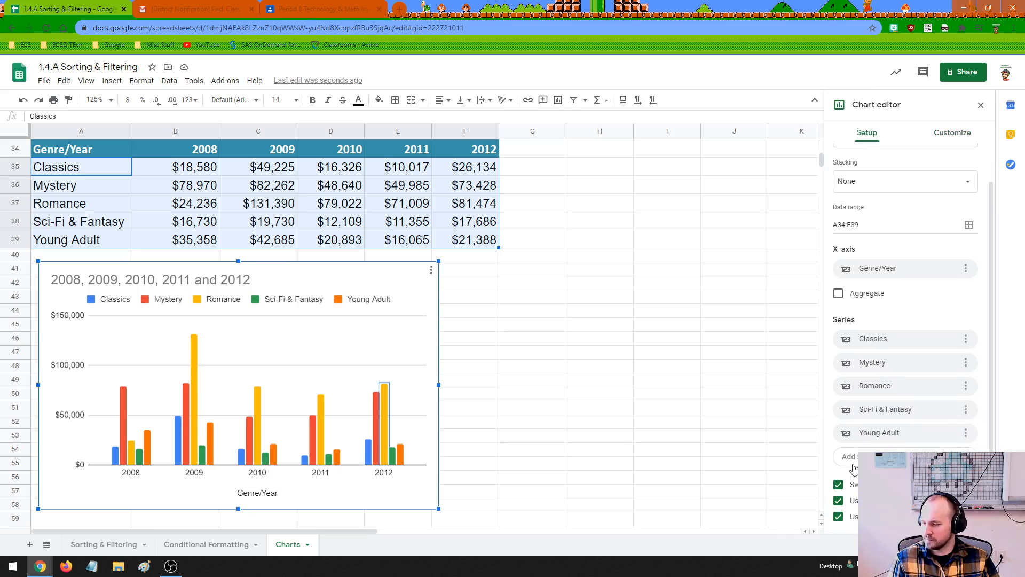
left_click(839, 484)
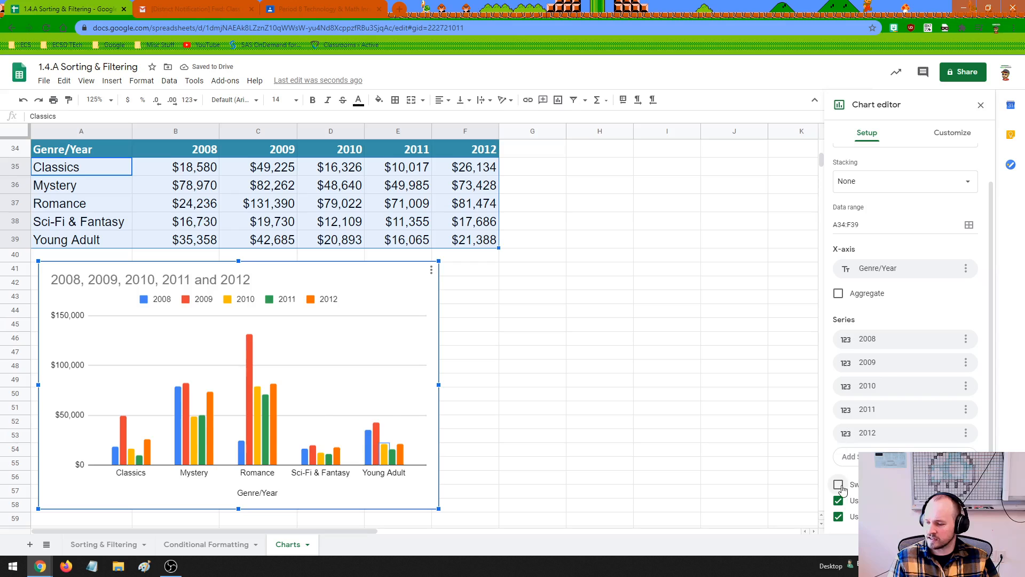
left_click(856, 483)
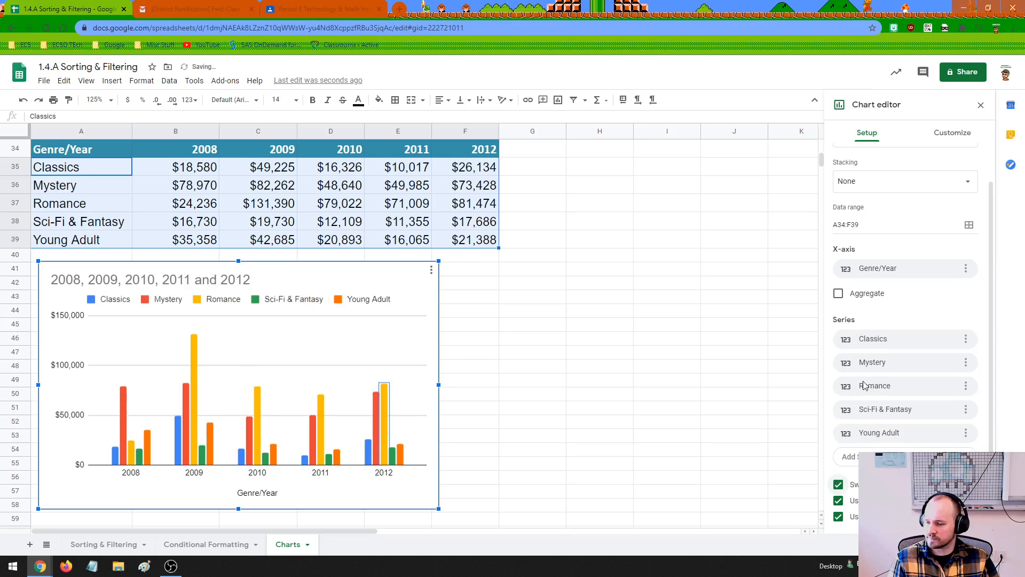
Try the 3D, Maximize and Compare mode chart style options on the column chart, reverting each one
left_click(940, 135)
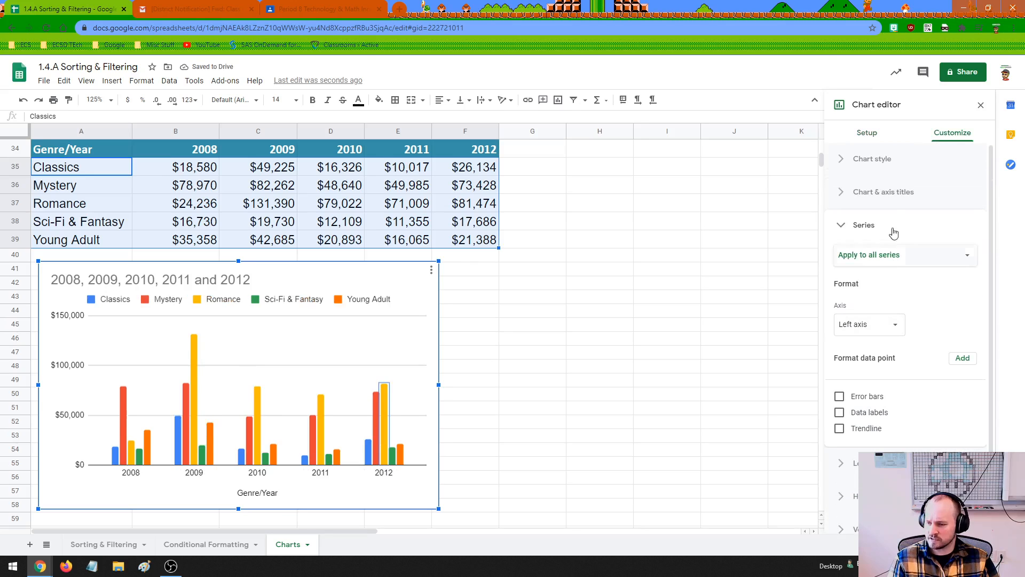
left_click(884, 159)
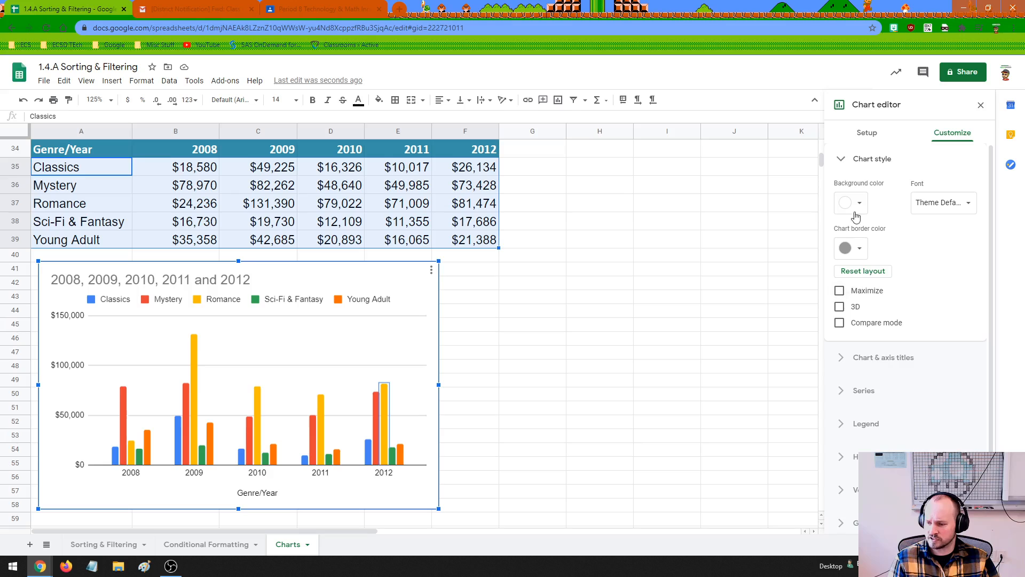
left_click(840, 307)
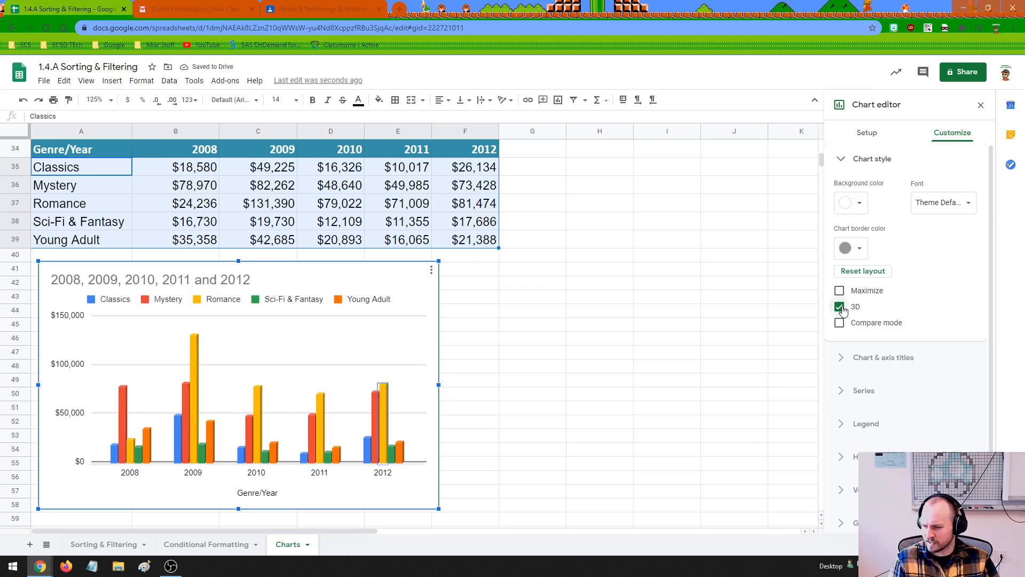
left_click(840, 308)
left_click(840, 292)
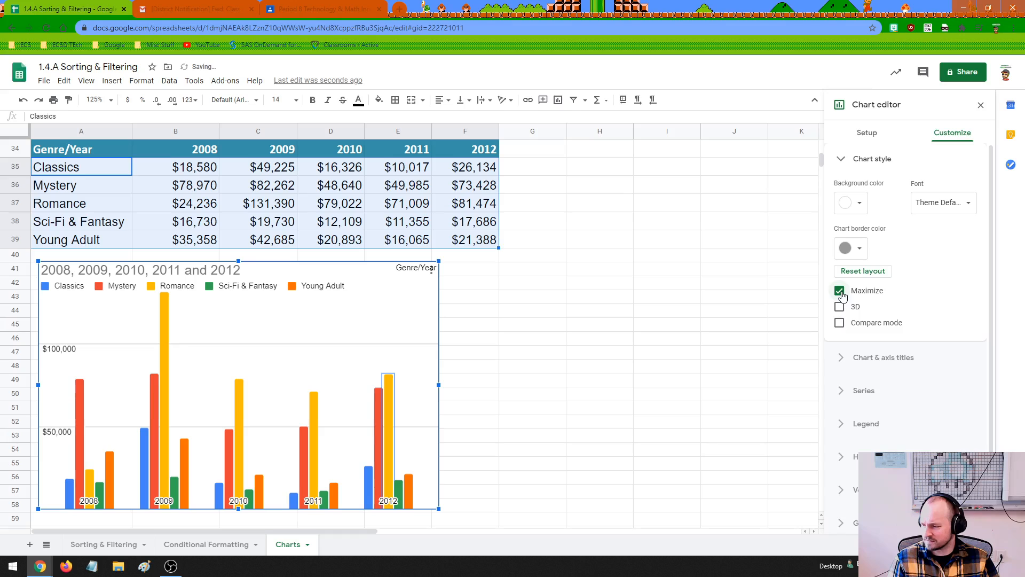
left_click(840, 292)
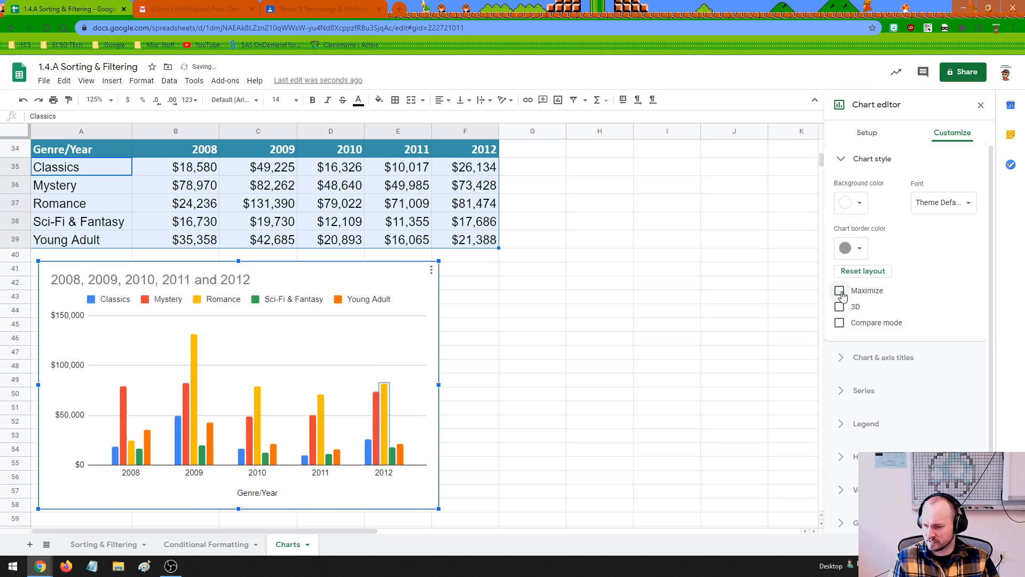
left_click(840, 324)
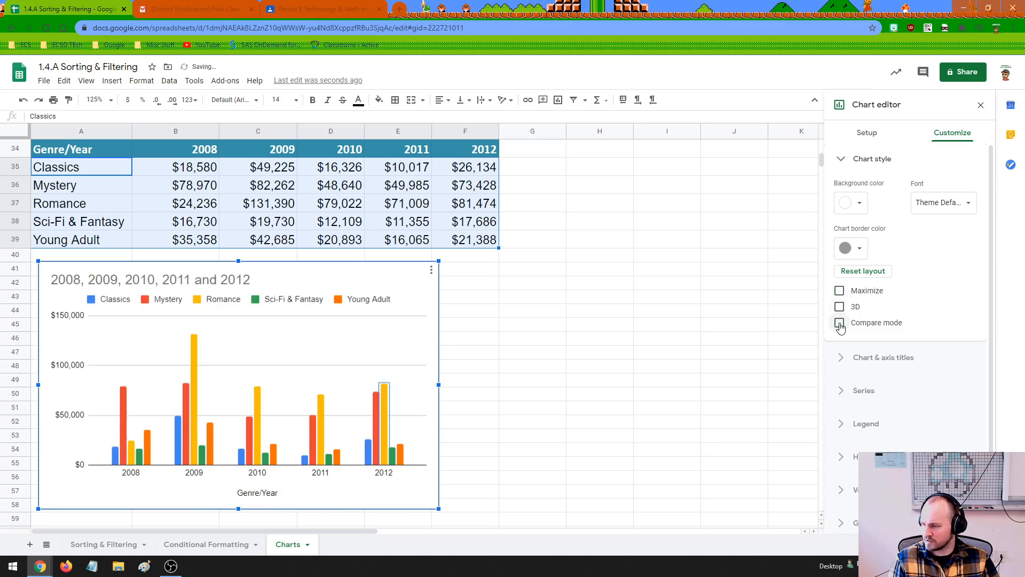
Change the column chart's title to "Yearly Sales By Genre"
left_click(874, 359)
left_click(909, 272)
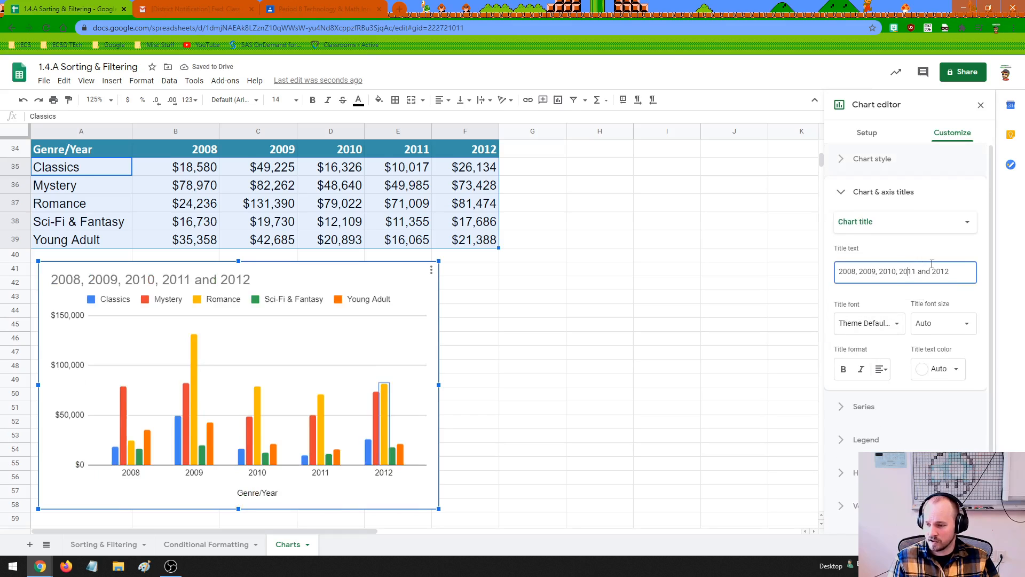
left_click_drag(953, 271, 836, 272)
left_click(226, 280)
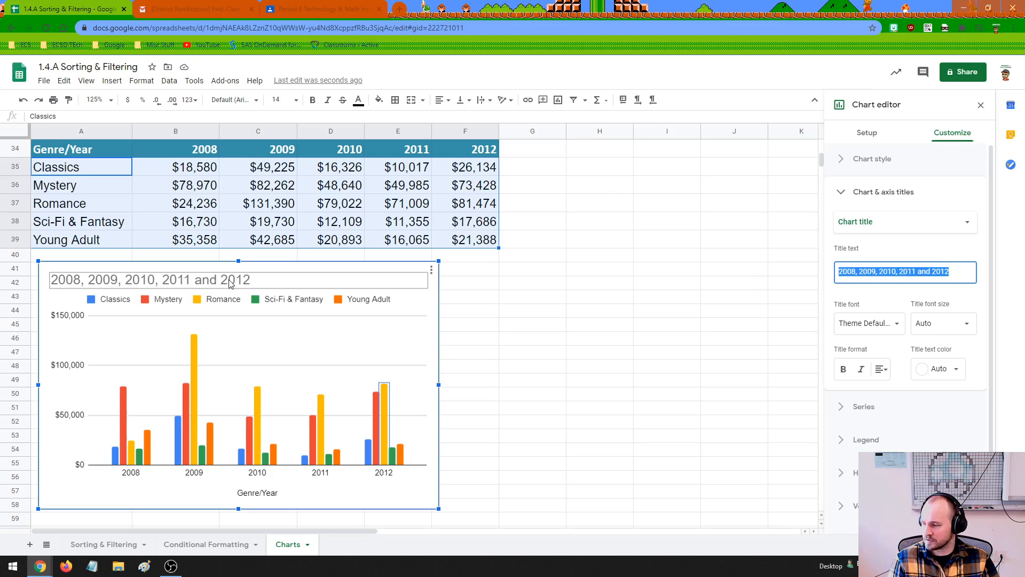
left_click(227, 280)
left_click(844, 277)
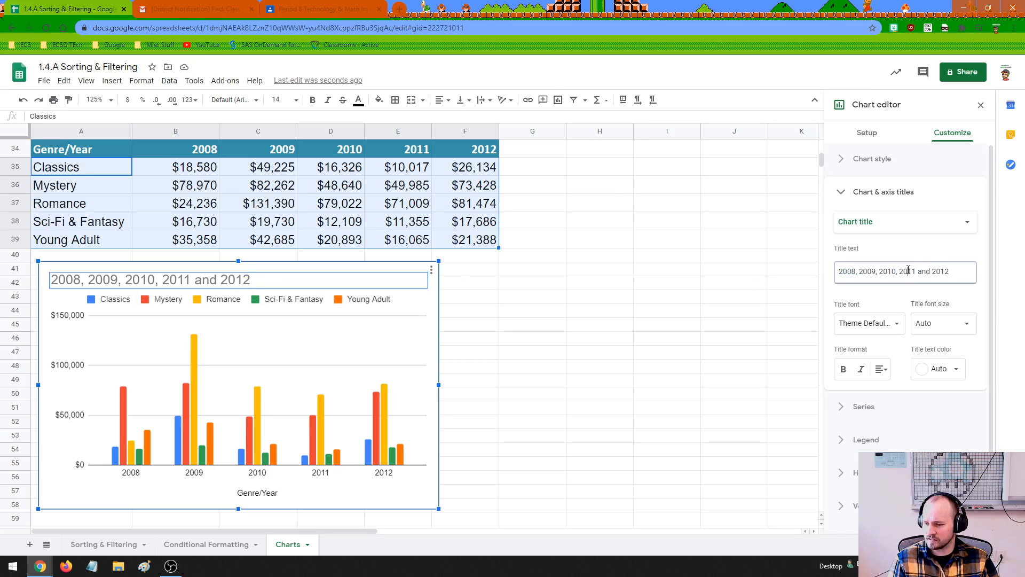
left_click_drag(953, 271, 822, 274)
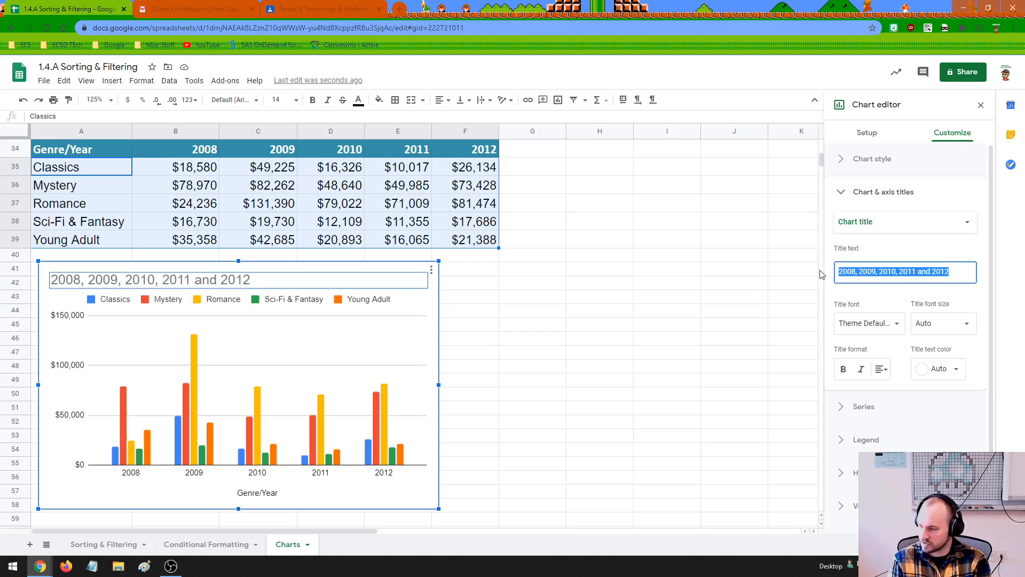
type("Yearly Sales By Genre")
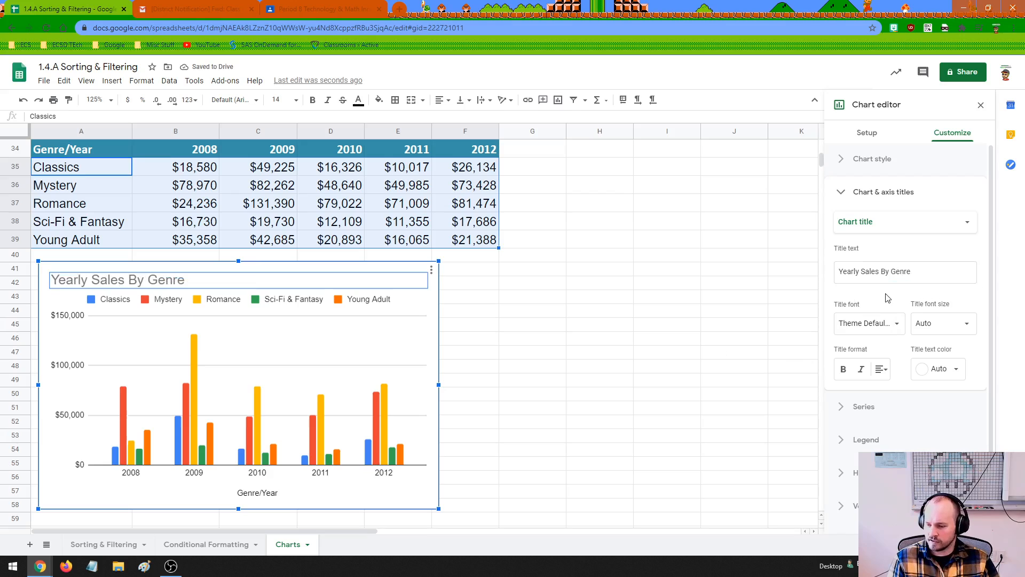
Try plotting all series of the column chart against the right axis, and return them to the left axis
scroll(860, 373, "down", 1)
left_click(857, 383)
scroll(868, 381, "down", 1)
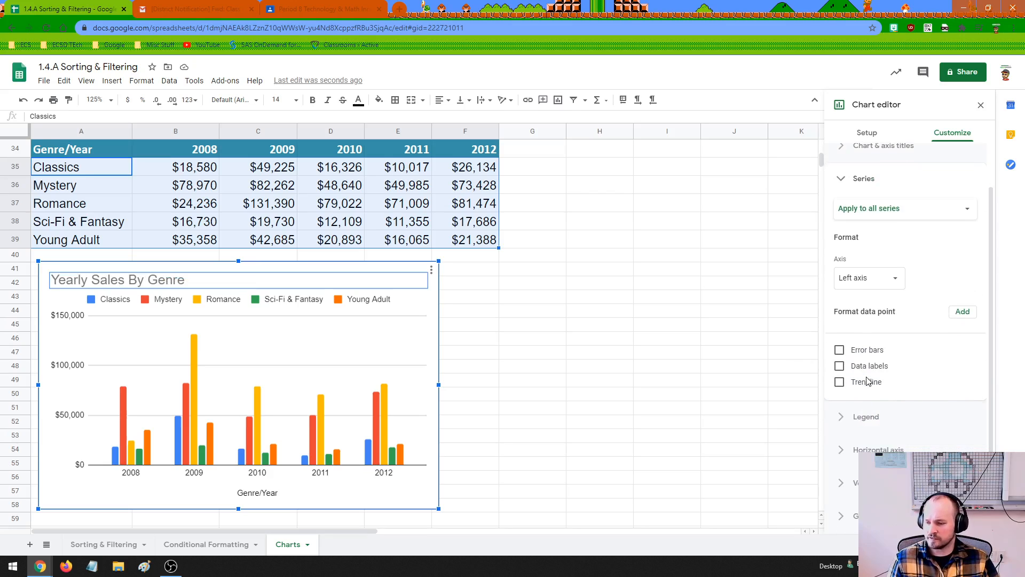
left_click(891, 275)
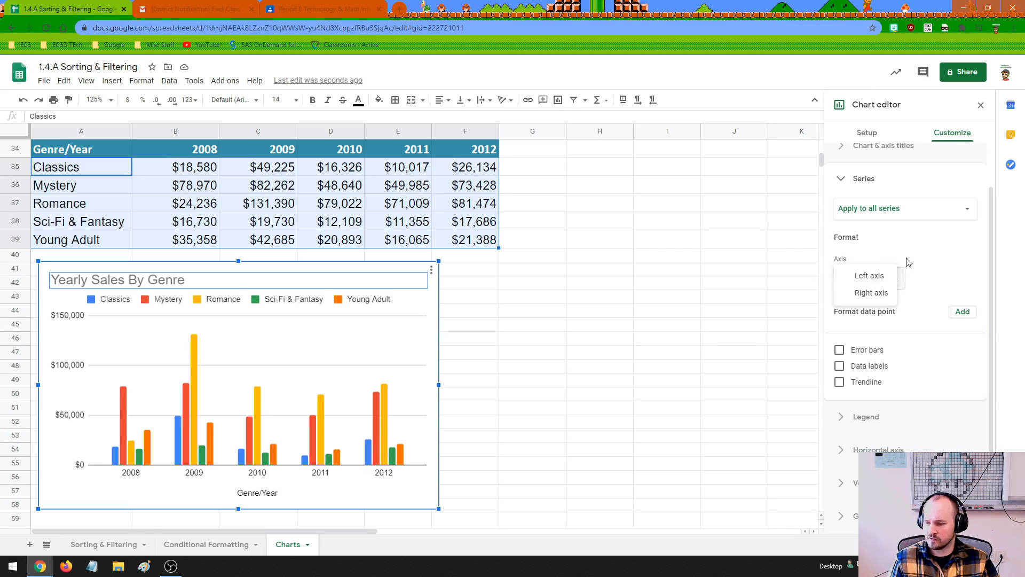
left_click(883, 294)
left_click(878, 282)
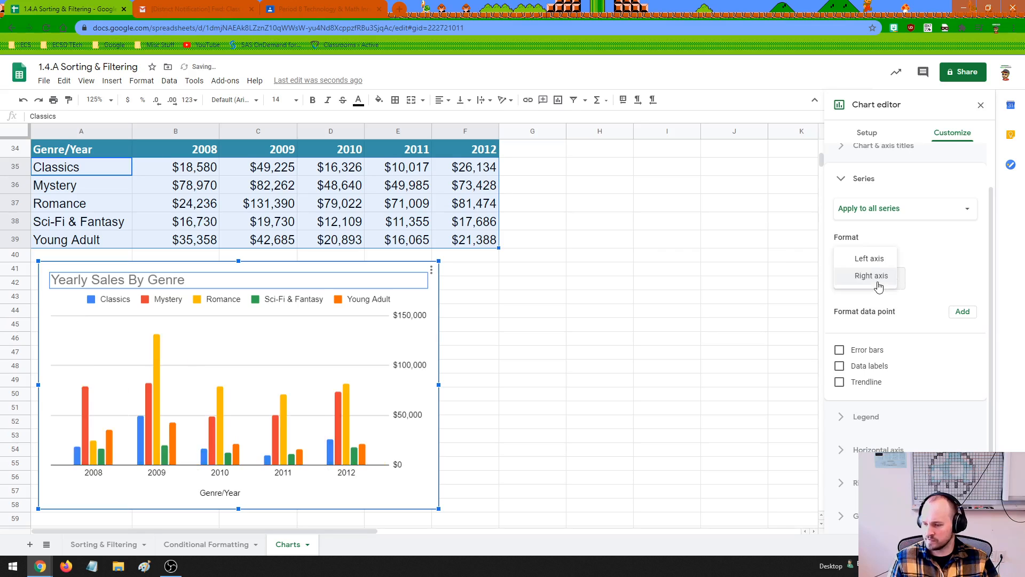
left_click(876, 261)
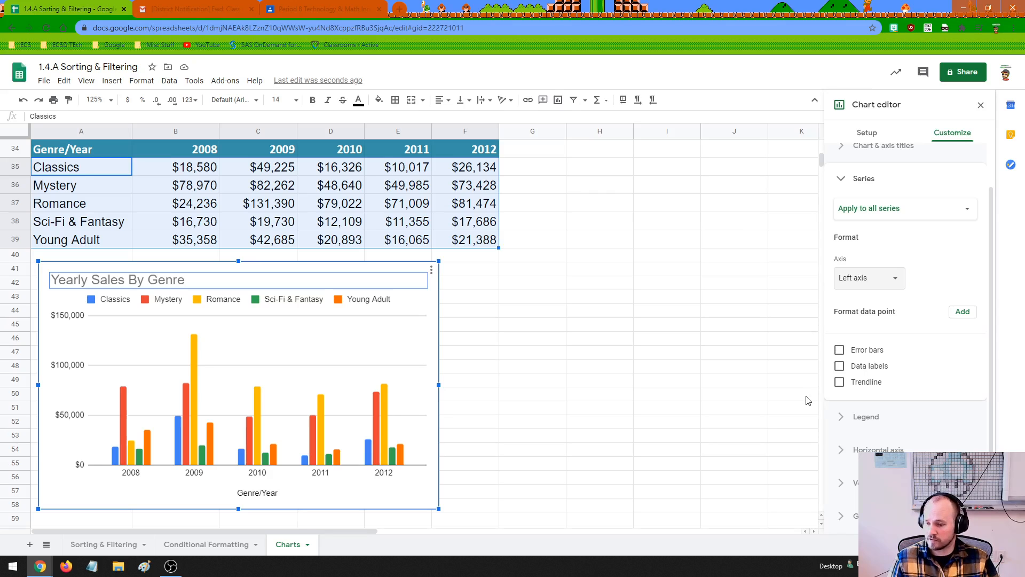
Look over the column chart's legend and horizontal axis formatting options, returning to the chart's setup options
left_click(865, 135)
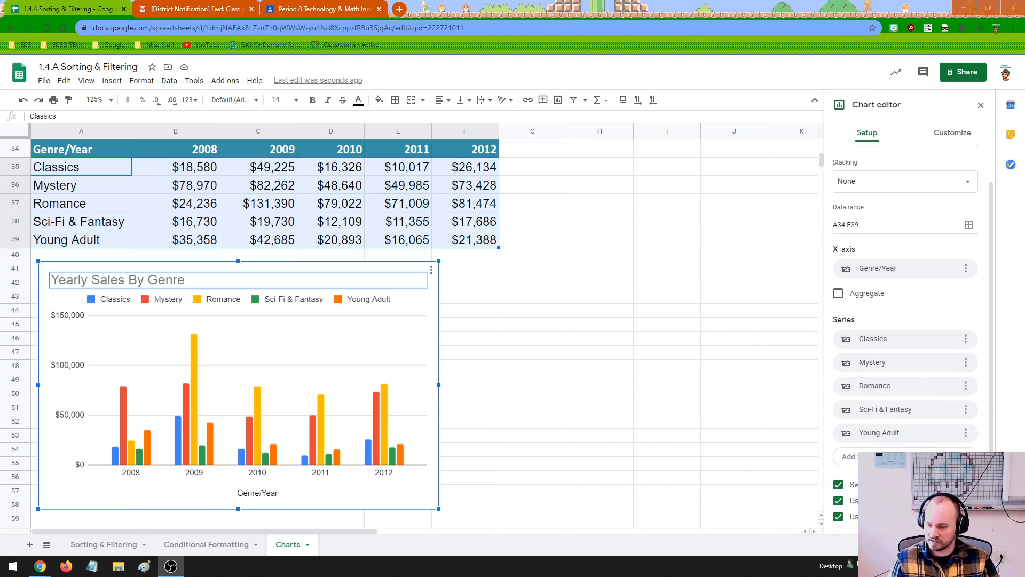
left_click(936, 134)
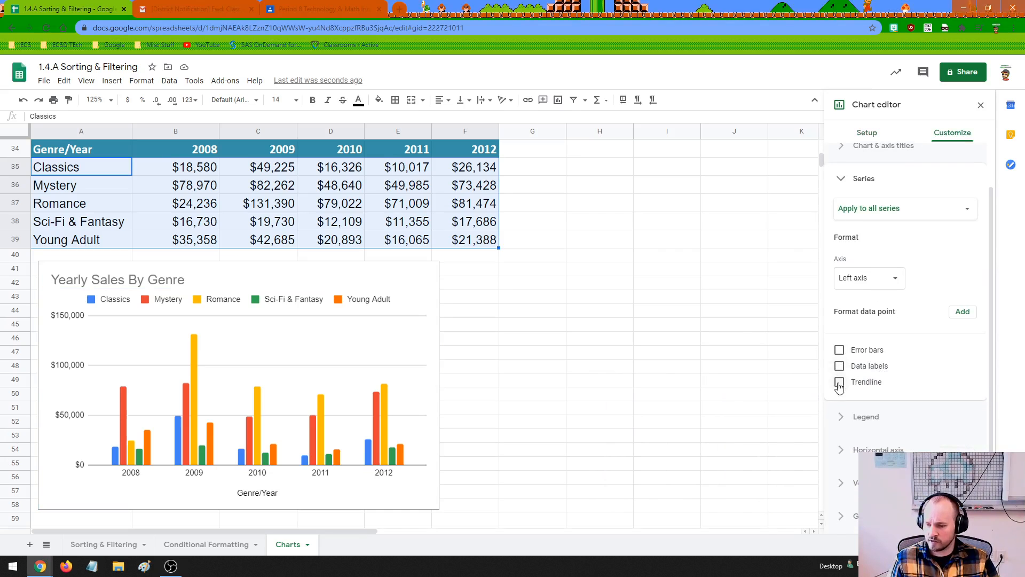
left_click(854, 421)
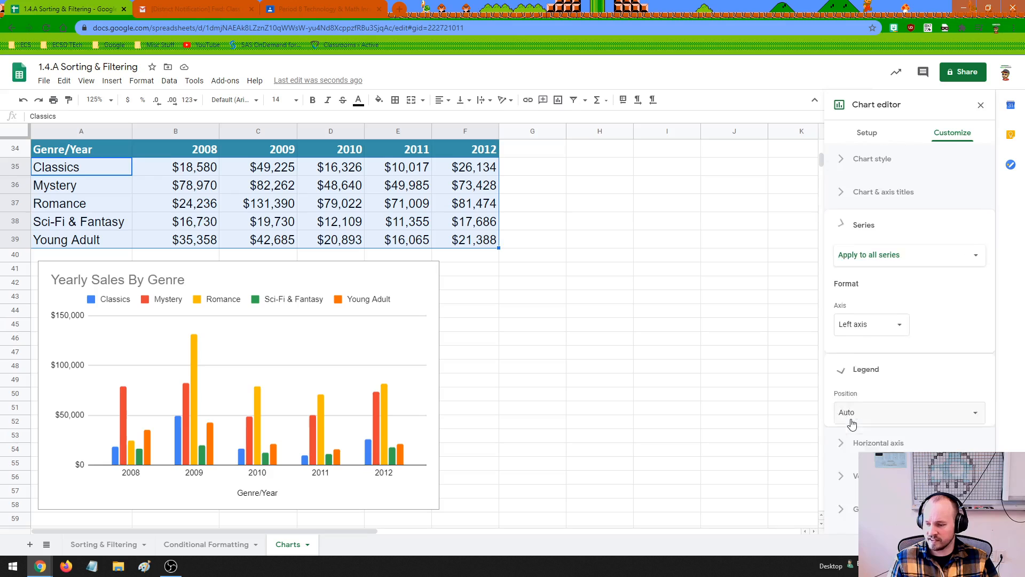
left_click(873, 446)
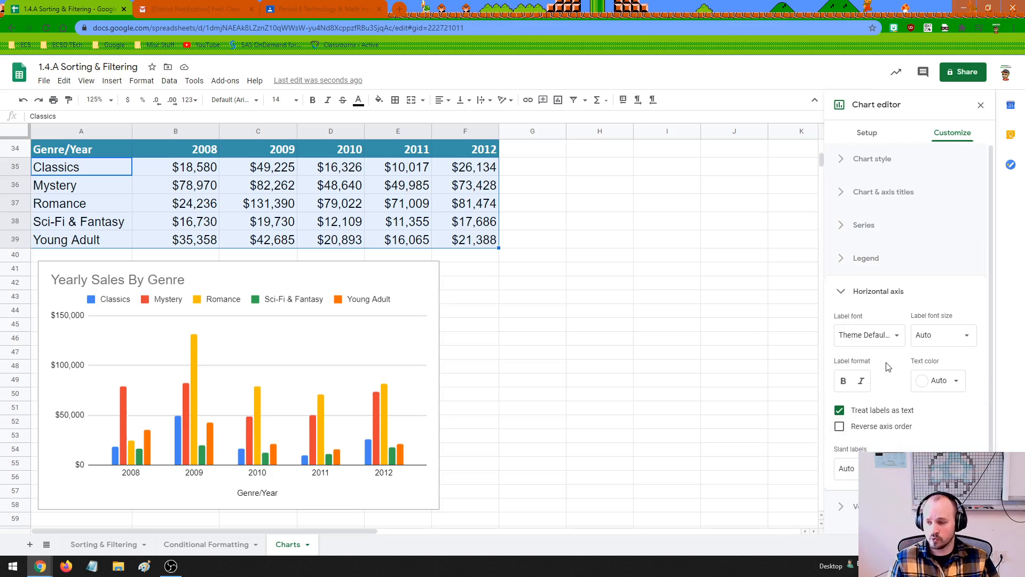
left_click(867, 134)
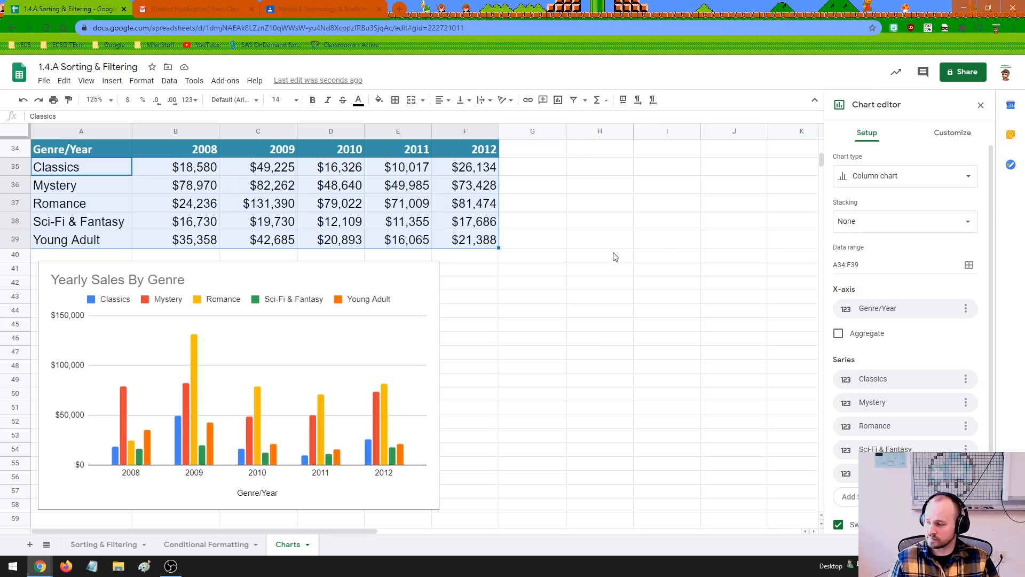
Insert a new chart from the year header row and the Classics row, range A34:F35
left_click(102, 281)
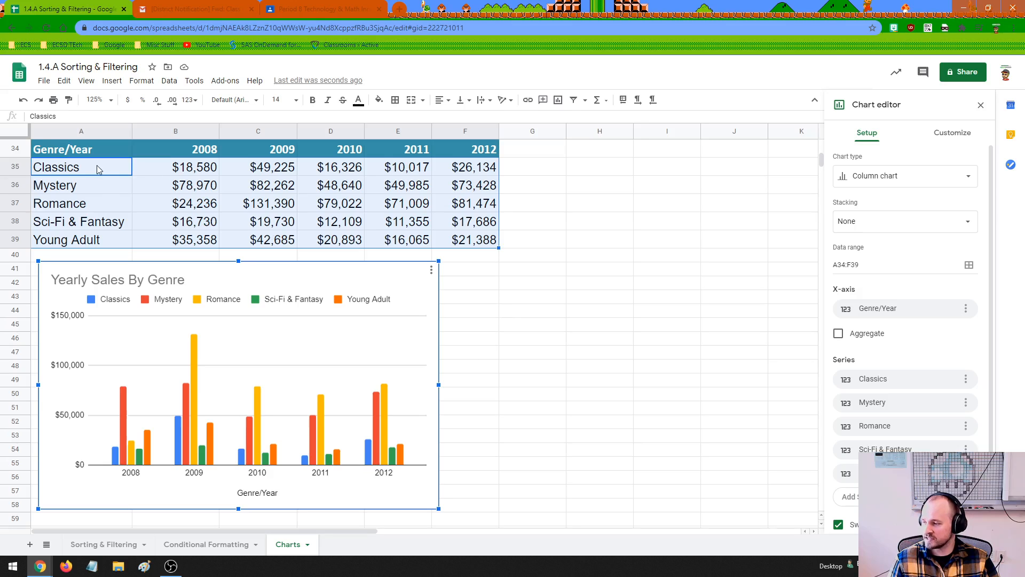
left_click_drag(100, 150, 469, 167)
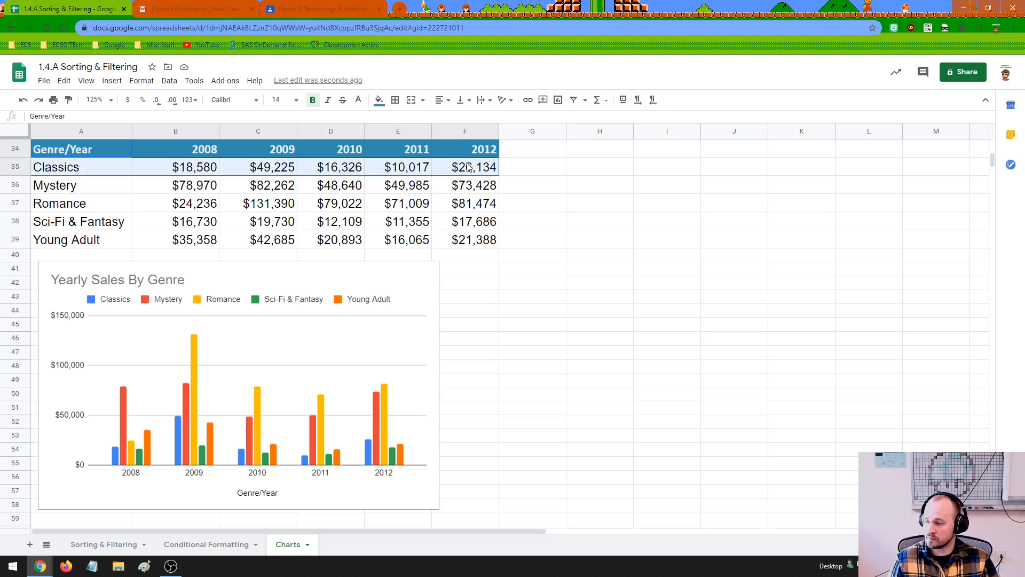
left_click(114, 82)
left_click(131, 230)
Shrink the new Classics line chart and place it just to the right of the column chart
left_click_drag(598, 292, 767, 322)
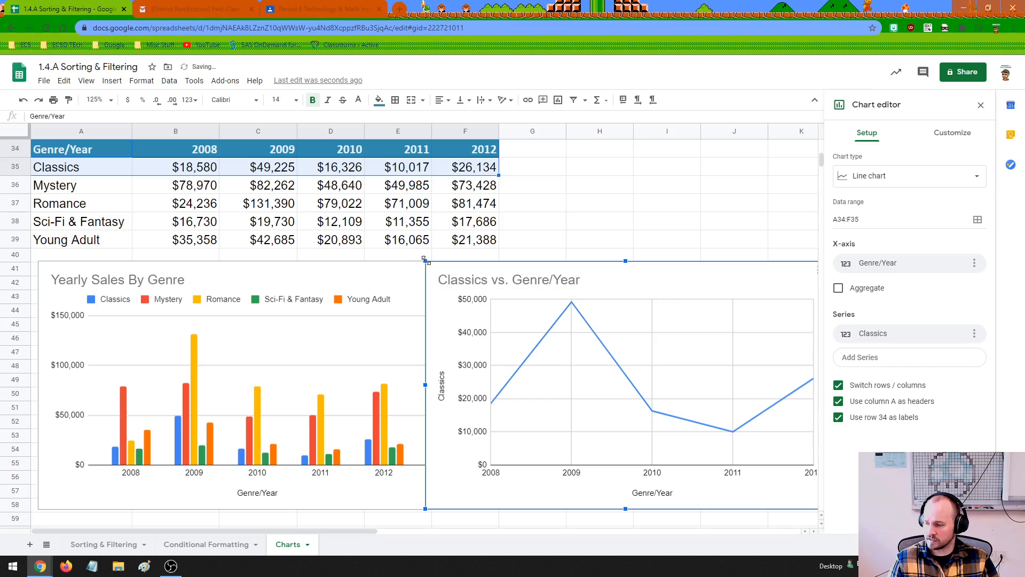
left_click_drag(426, 261, 496, 307)
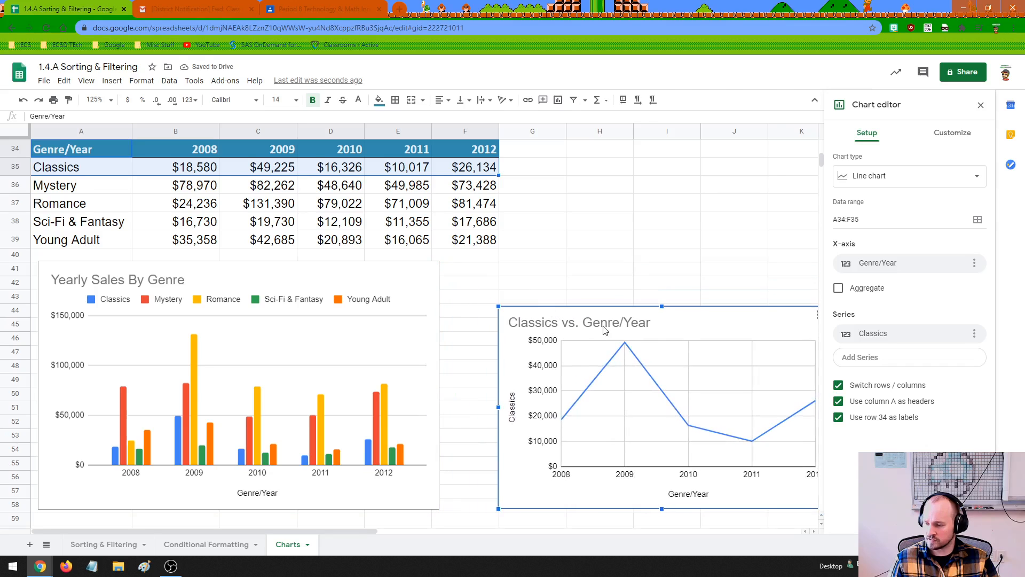
left_click_drag(589, 322, 547, 300)
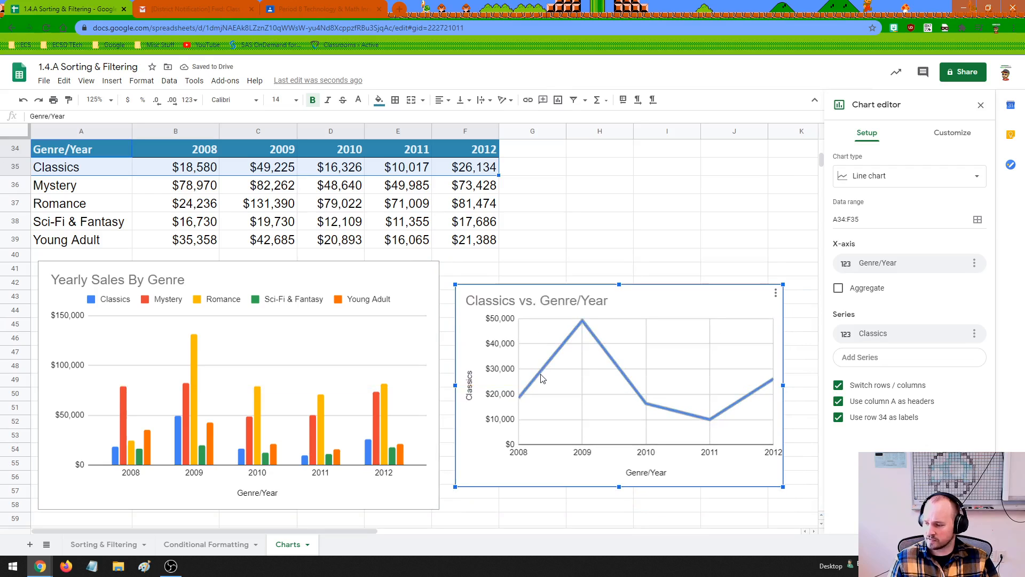
Change the Classics line chart's title to "Classics Sales Over the Years"
left_click(555, 308)
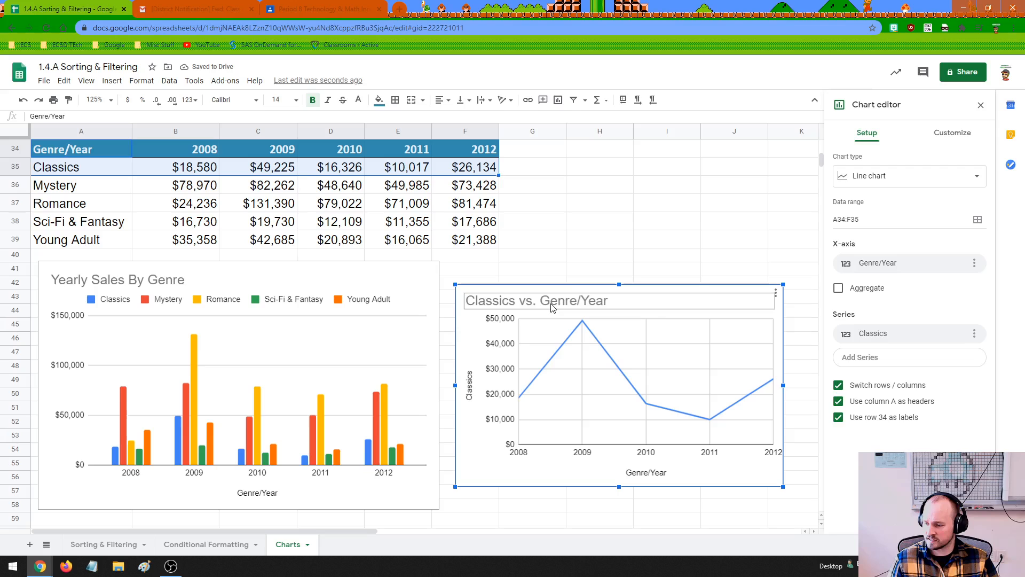
left_click(567, 308)
left_click(550, 300)
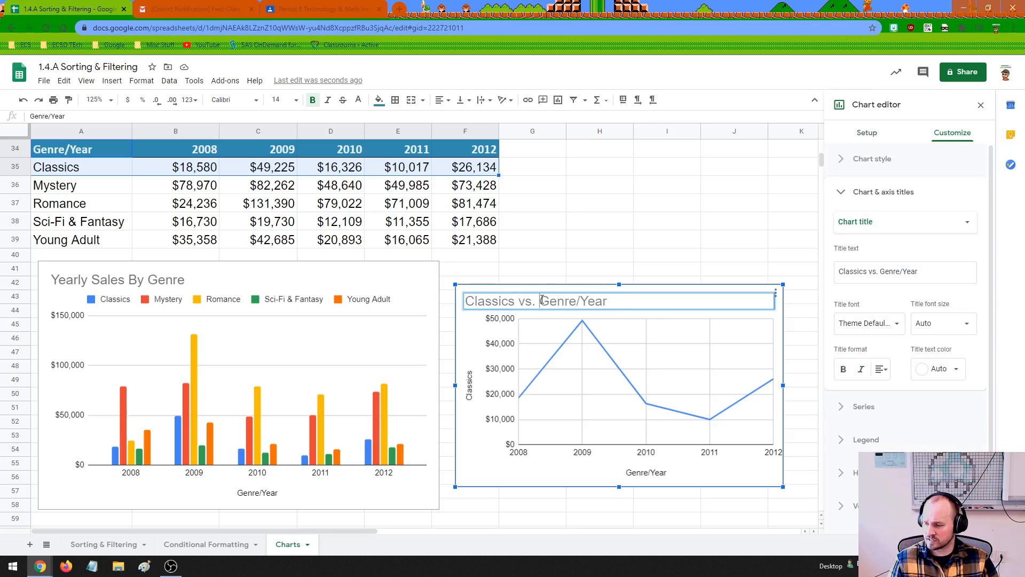
left_click_drag(542, 300, 619, 298)
key("BackSpace")
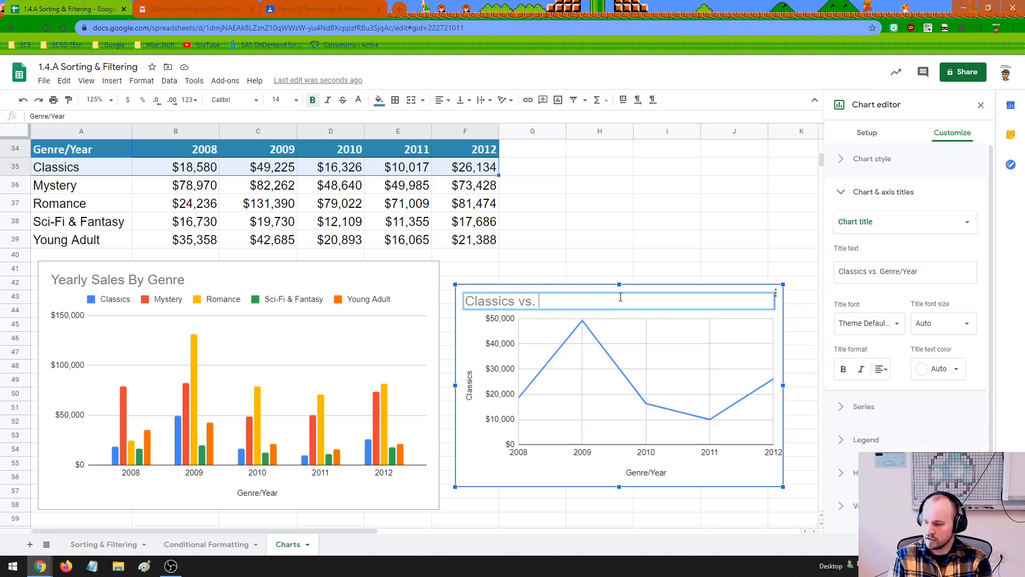
key("BackSpace")
key("BackSpace")
key("BackSpace")
key("BackSpace")
type("Sales O")
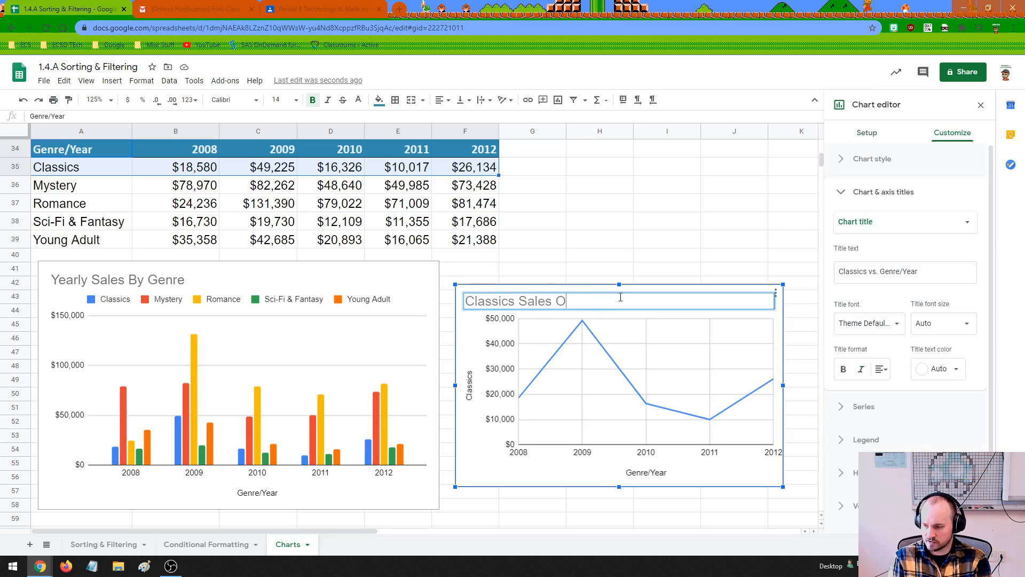
type("ver the Years")
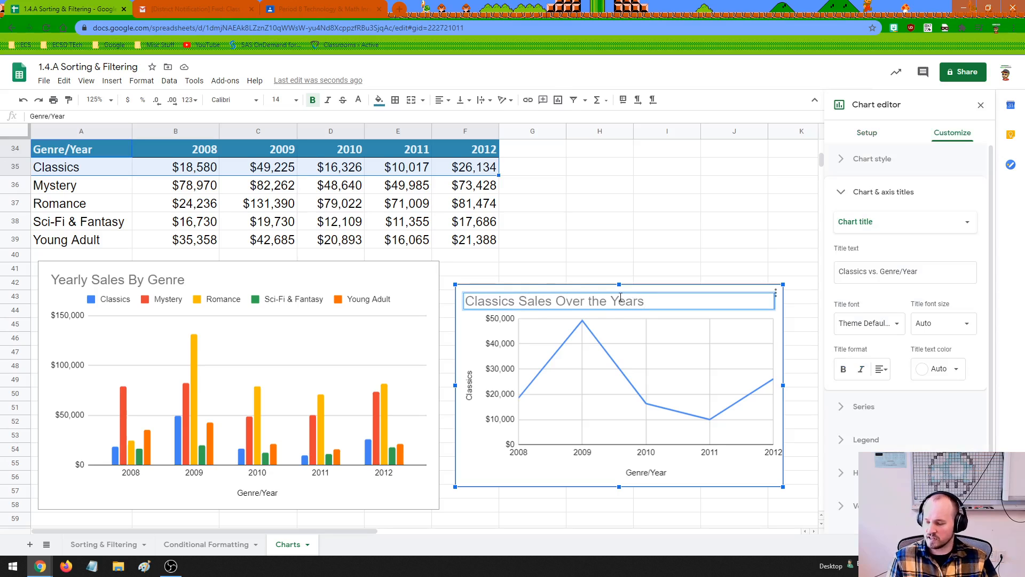
Confirm the Classics chart's title, and shrink and move the chart up beside the sales table, across columns G to K from row 35
key("Return")
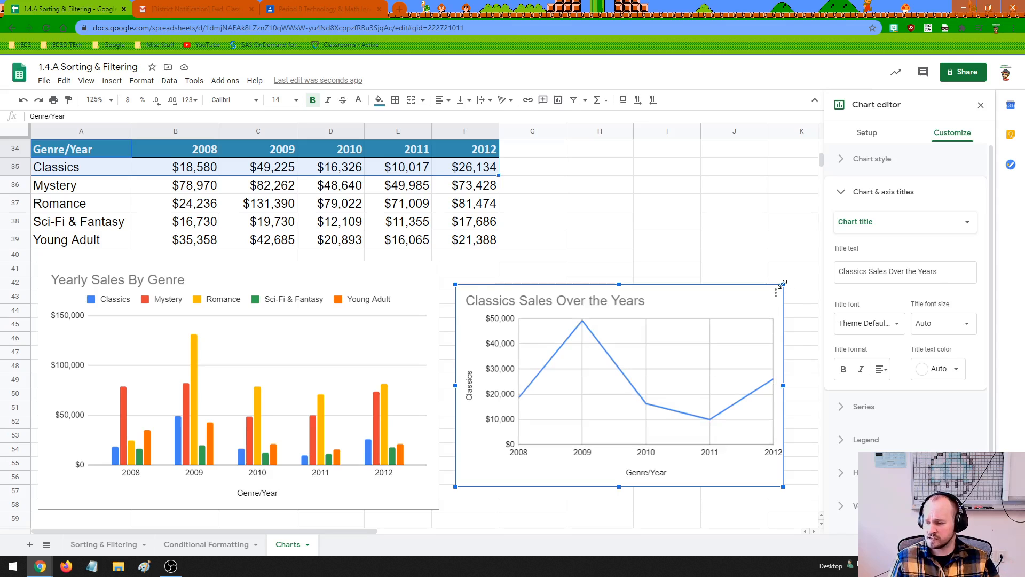
left_click_drag(782, 284, 746, 215)
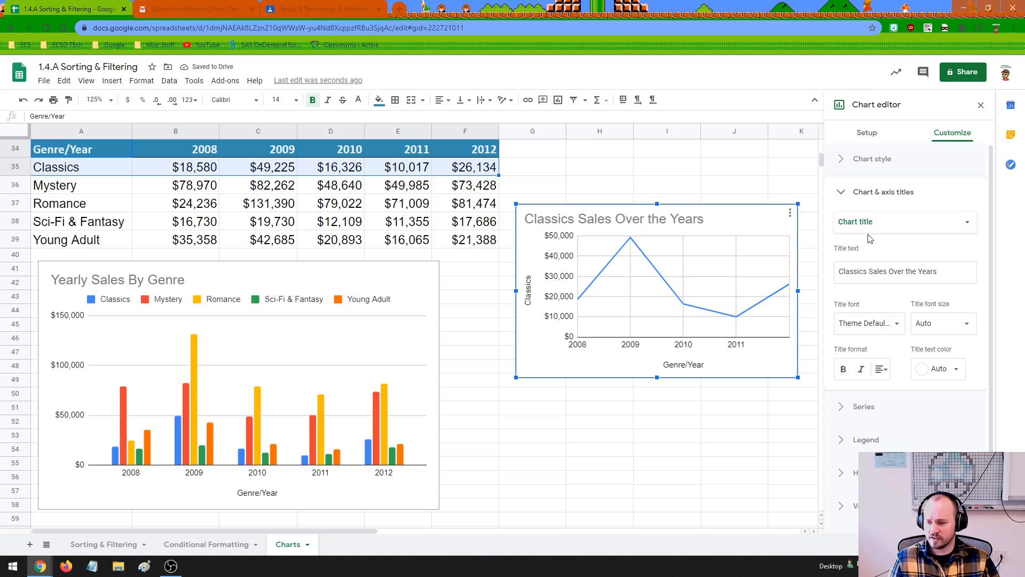
scroll(880, 395, "down", 1)
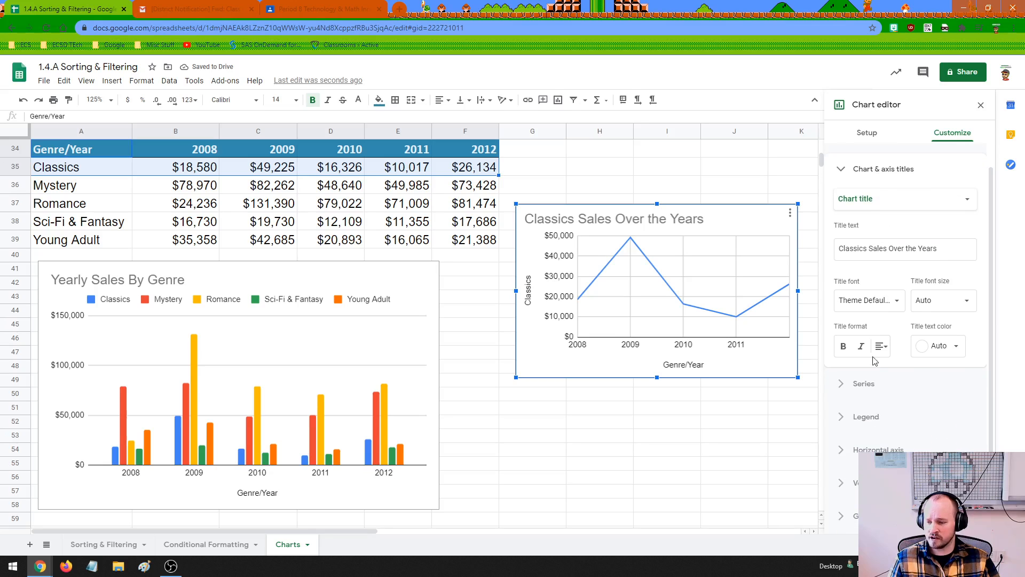
scroll(873, 354, "up", 1)
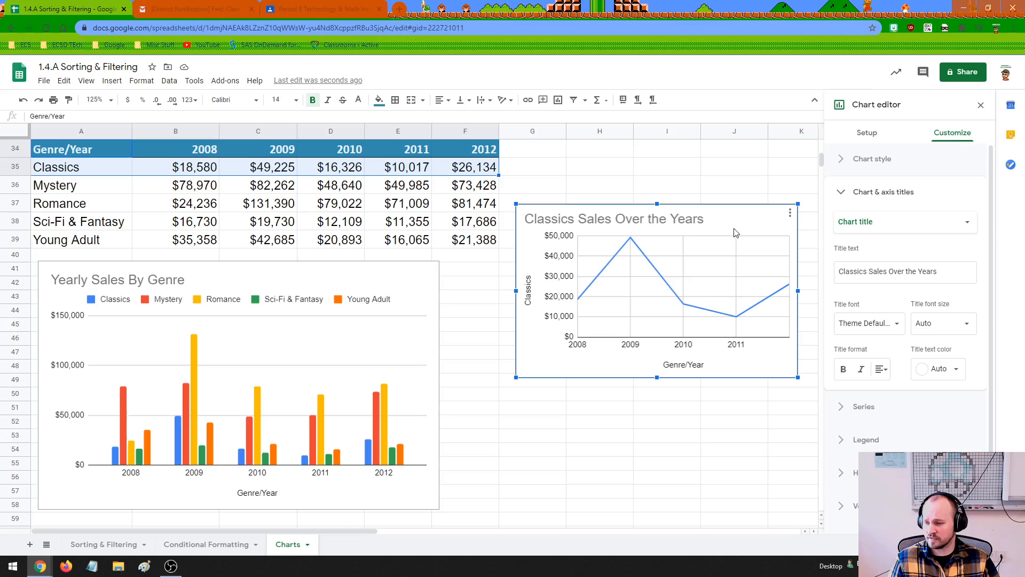
left_click_drag(736, 223, 742, 184)
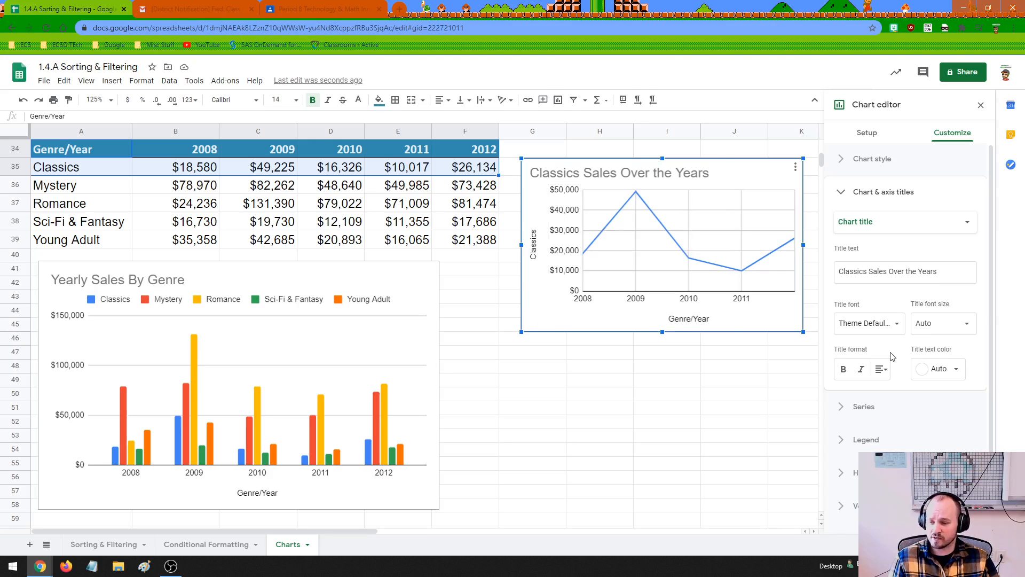
Set the title text color of the Classics line chart to the yellow theme color
left_click(941, 369)
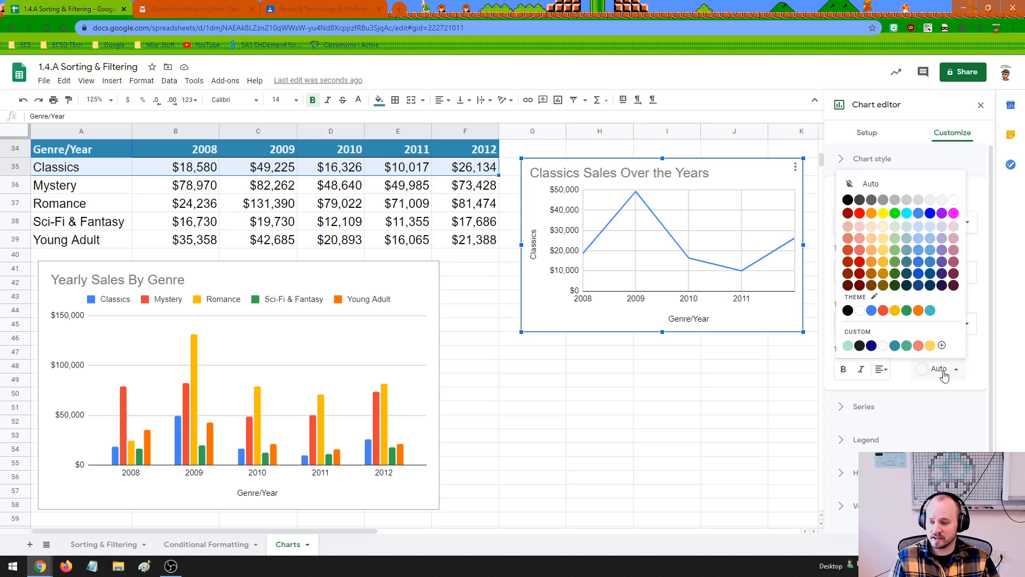
left_click(900, 319)
left_click(669, 395)
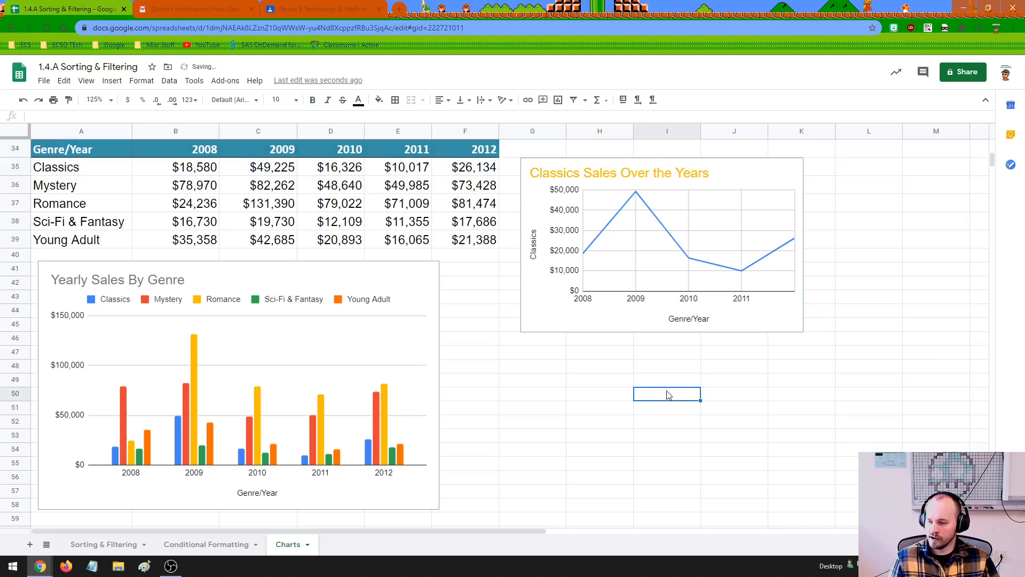
Undo and redo the Classics chart title's yellow color change several times, finishing with the yellow reapplied and an empty cell selected
key("ctrl+z")
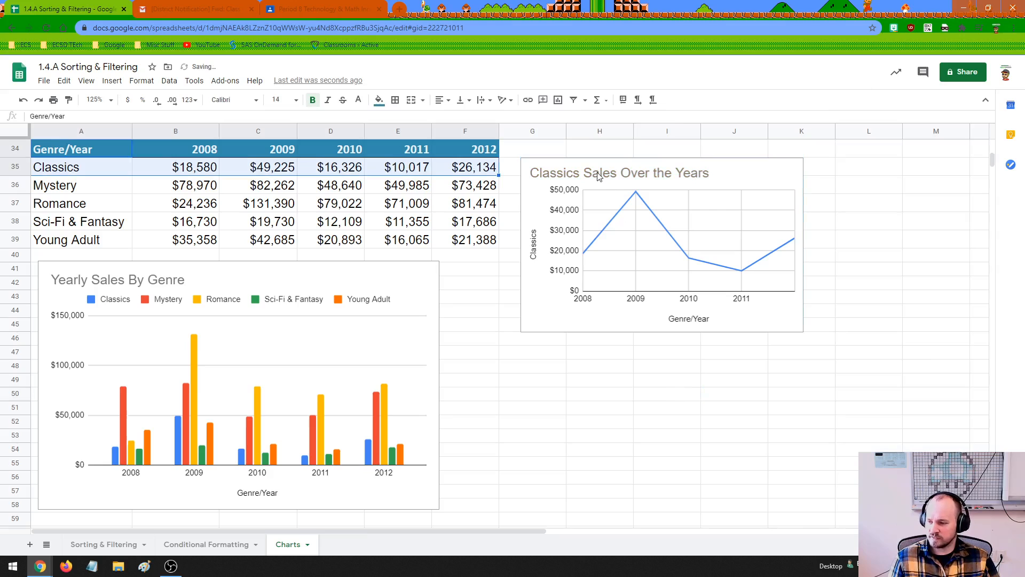
left_click(597, 175)
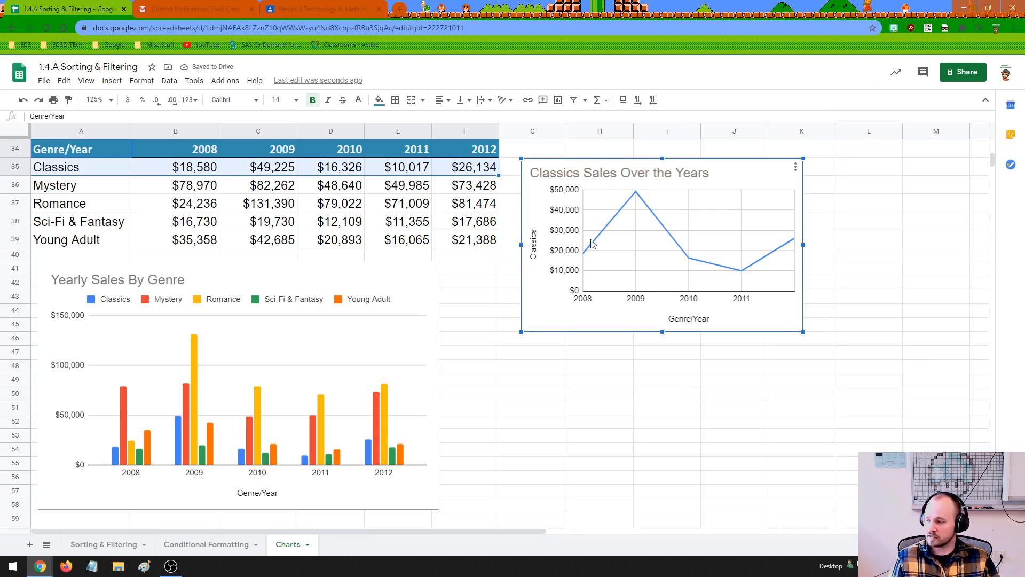
left_click(25, 101)
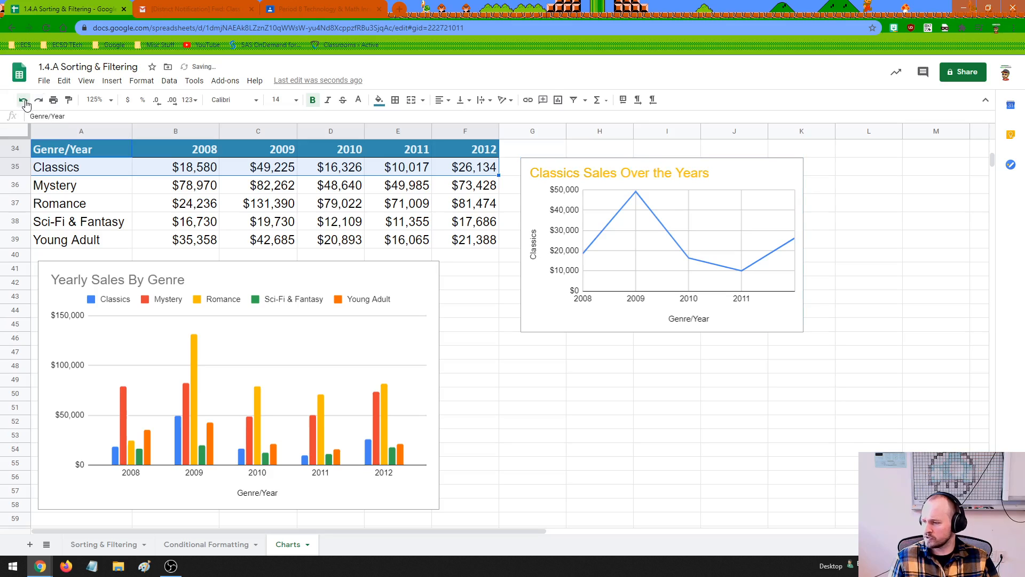
left_click(37, 103)
left_click(23, 101)
left_click(37, 103)
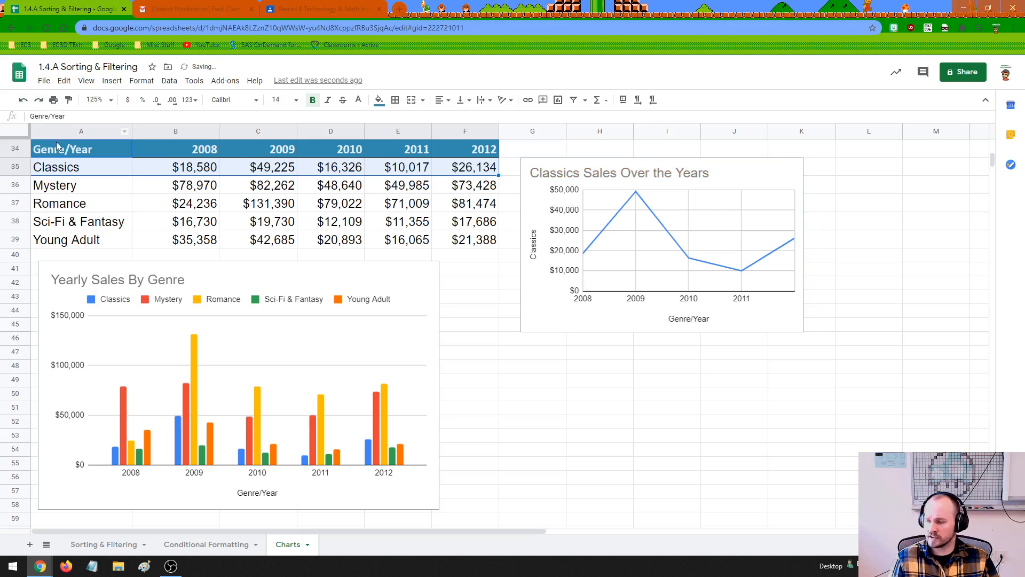
left_click(25, 101)
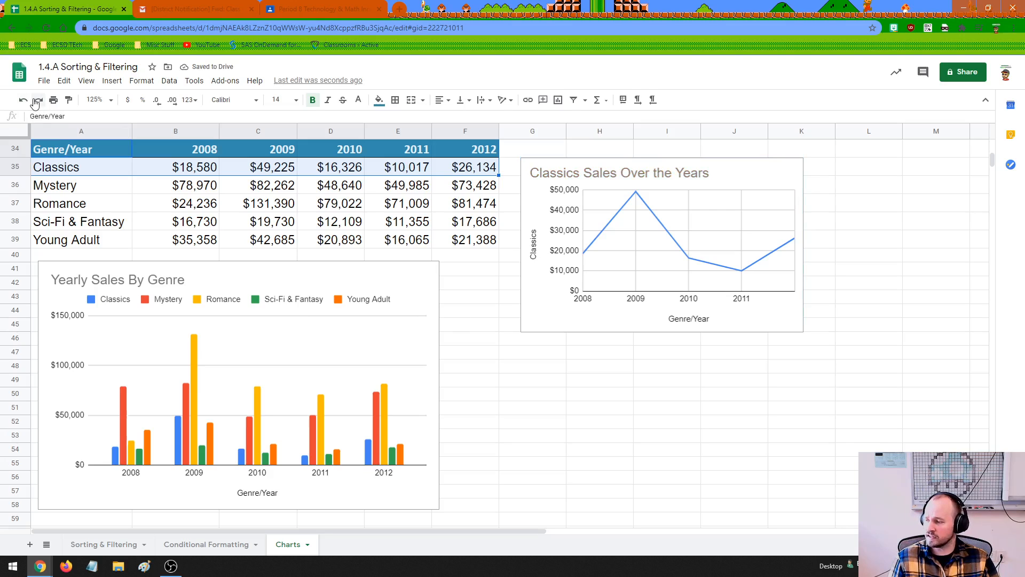
left_click_drag(554, 383, 693, 426)
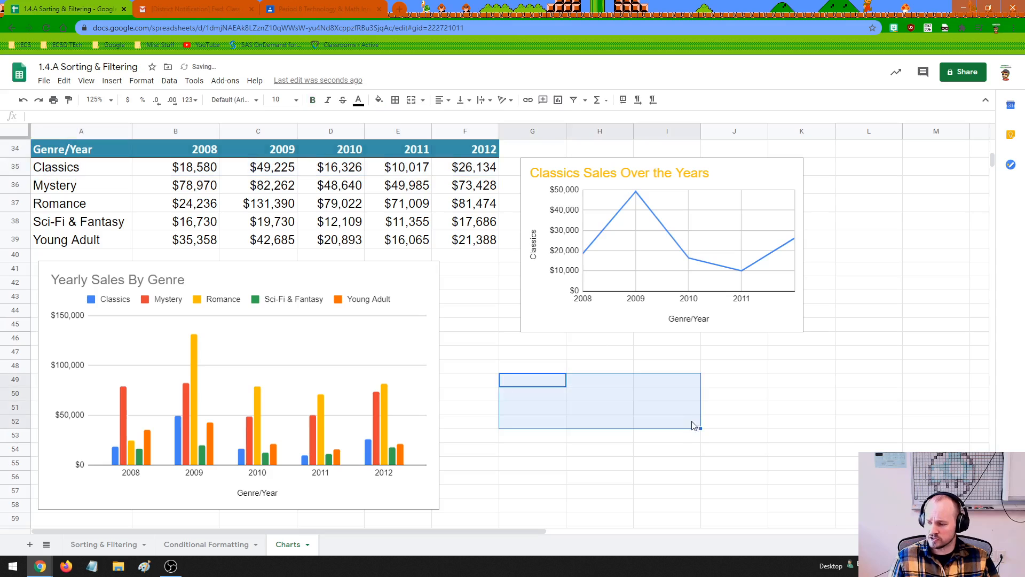
left_click(695, 425)
left_click(733, 414)
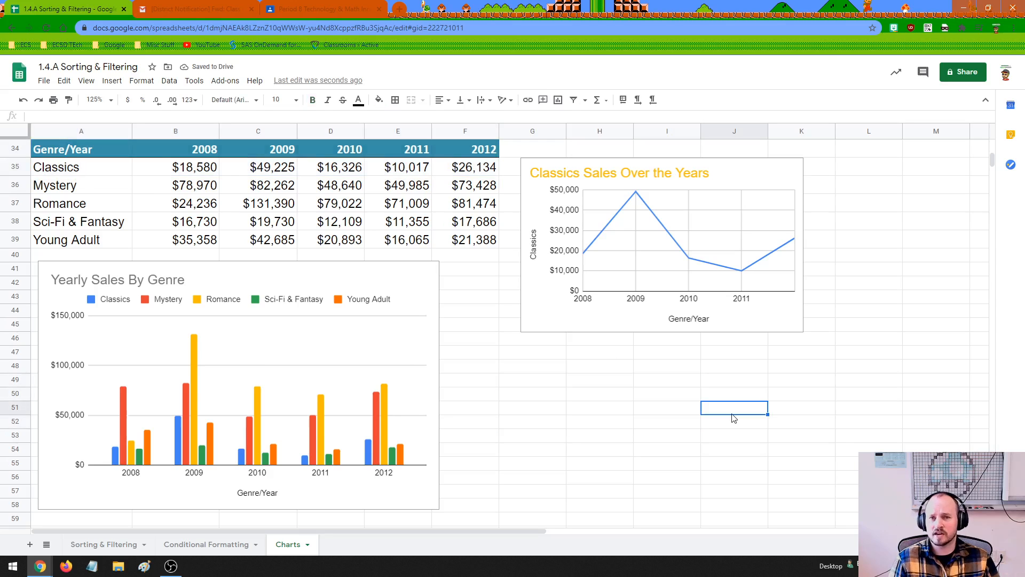